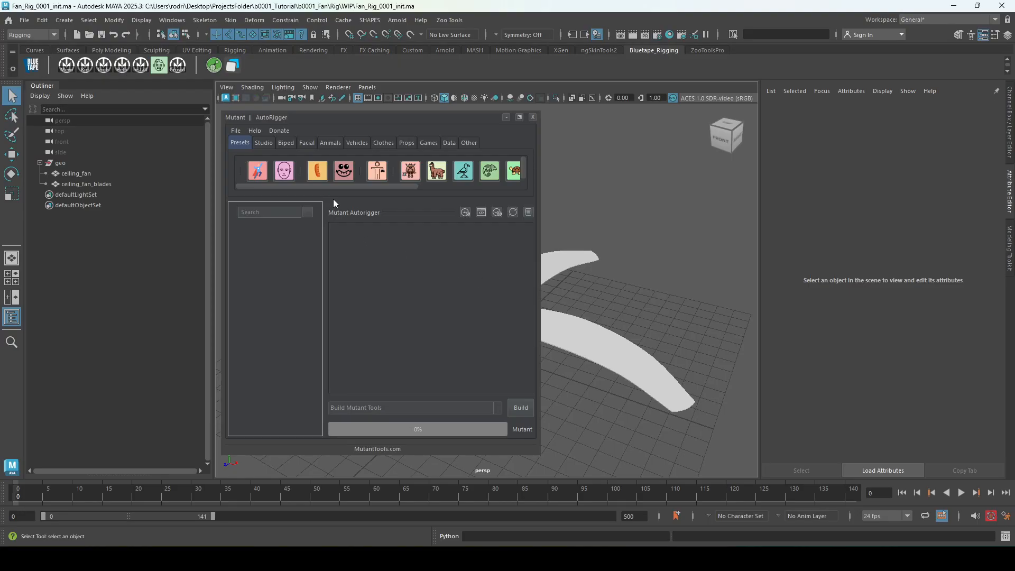
Create the basic props guides, using the preset next to the hero props one, and move the AutoRigger clear of the viewport.
left_click_drag(324, 188, 399, 194)
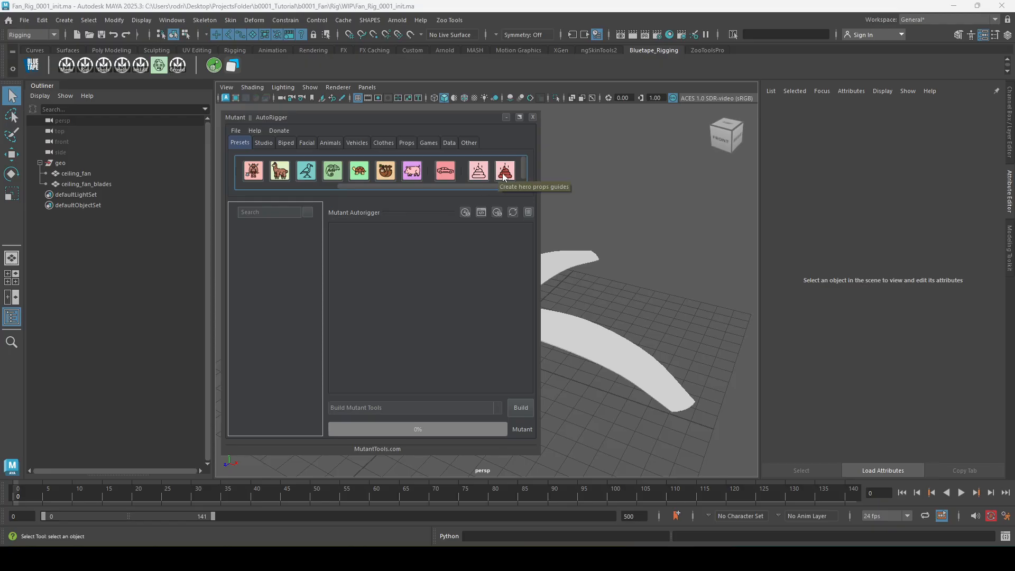
left_click(479, 171)
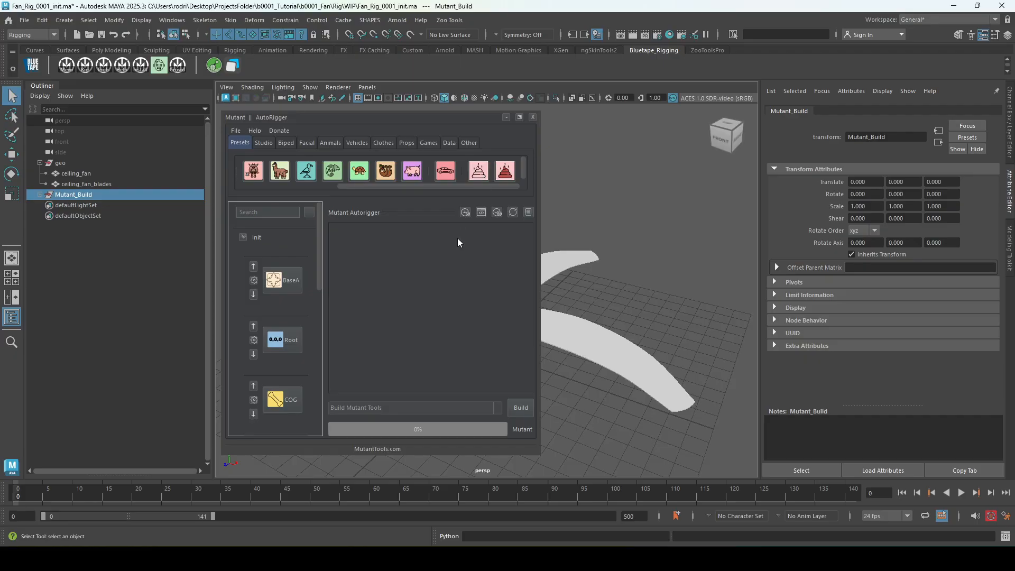
left_click_drag(449, 117, 1014, 145)
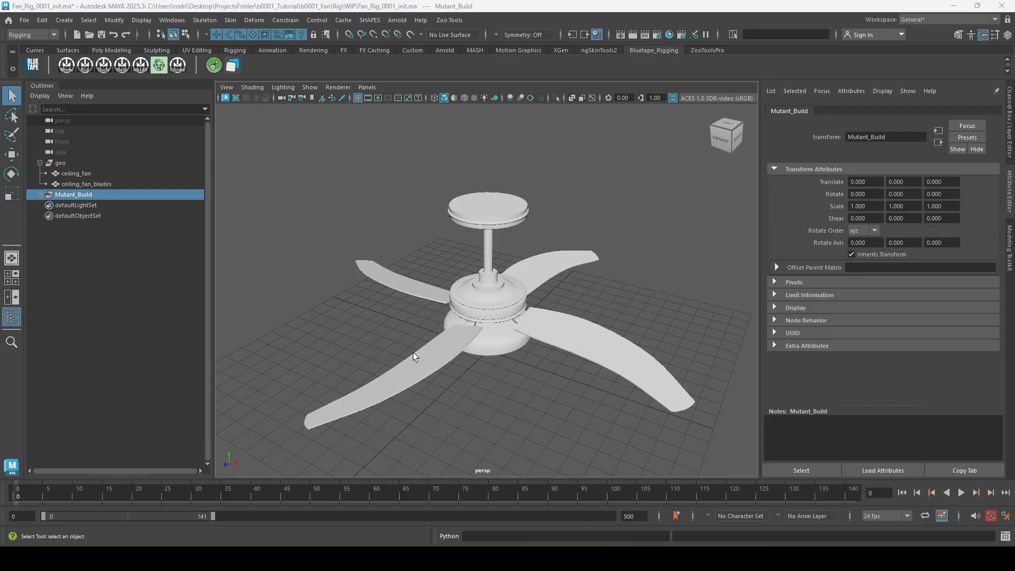
Expand Mutant_Build and its Init, Data and Extras groups to view their blocks, and collapse the geo group.
left_click(40, 194)
left_click(66, 205)
left_click(46, 226)
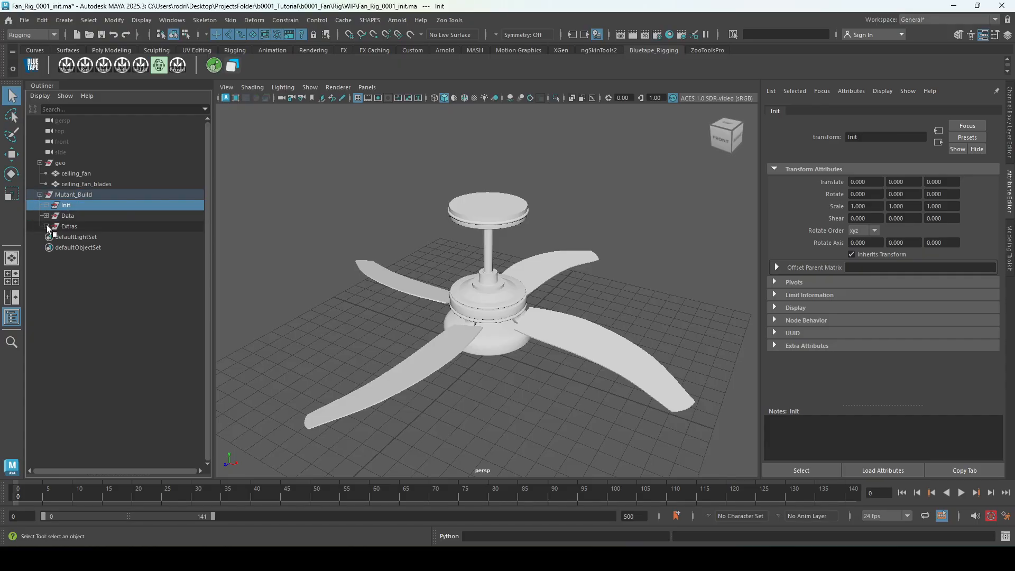
left_click(46, 216)
left_click(46, 205)
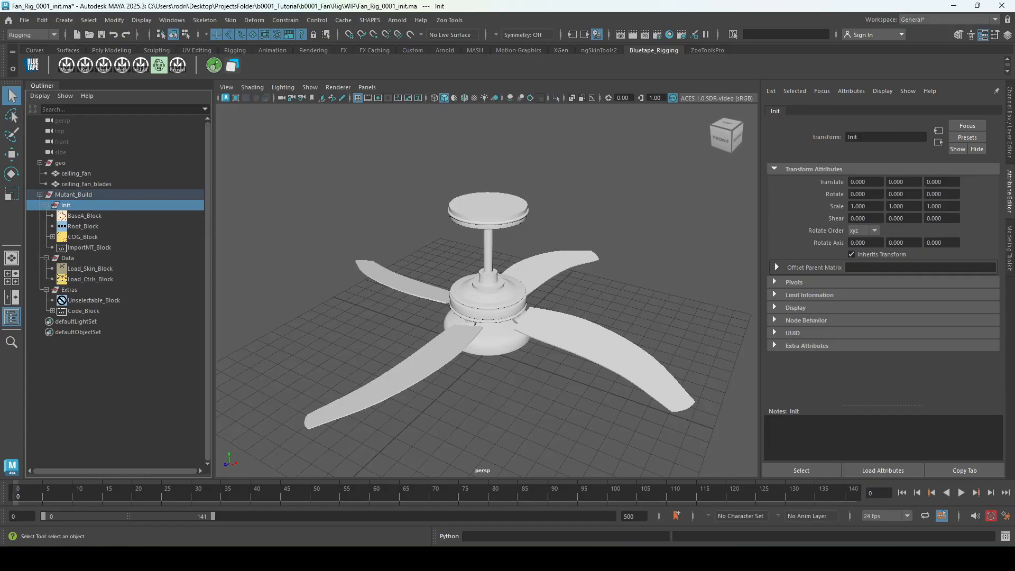
left_click(98, 216)
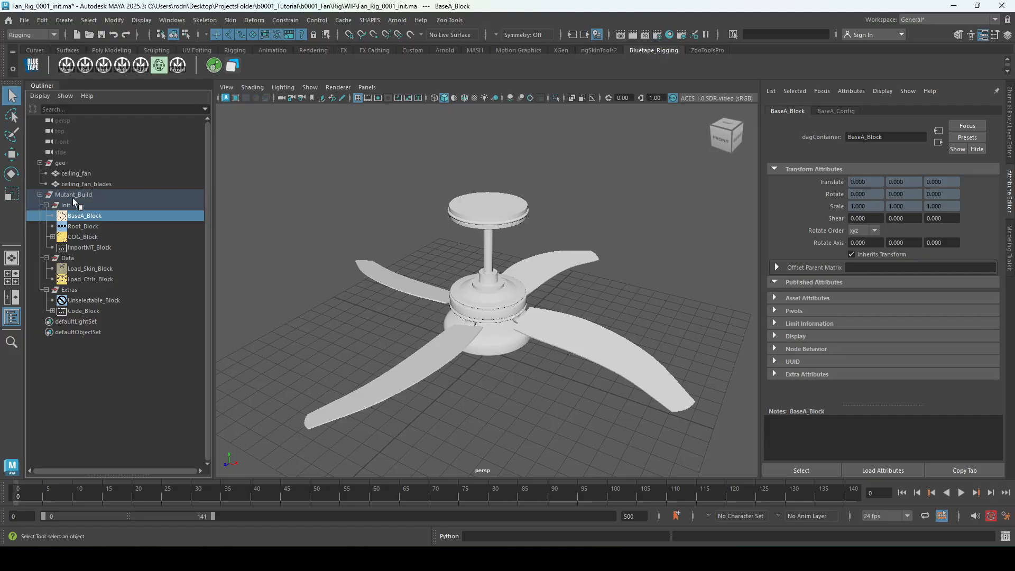
left_click(99, 196)
left_click(40, 164)
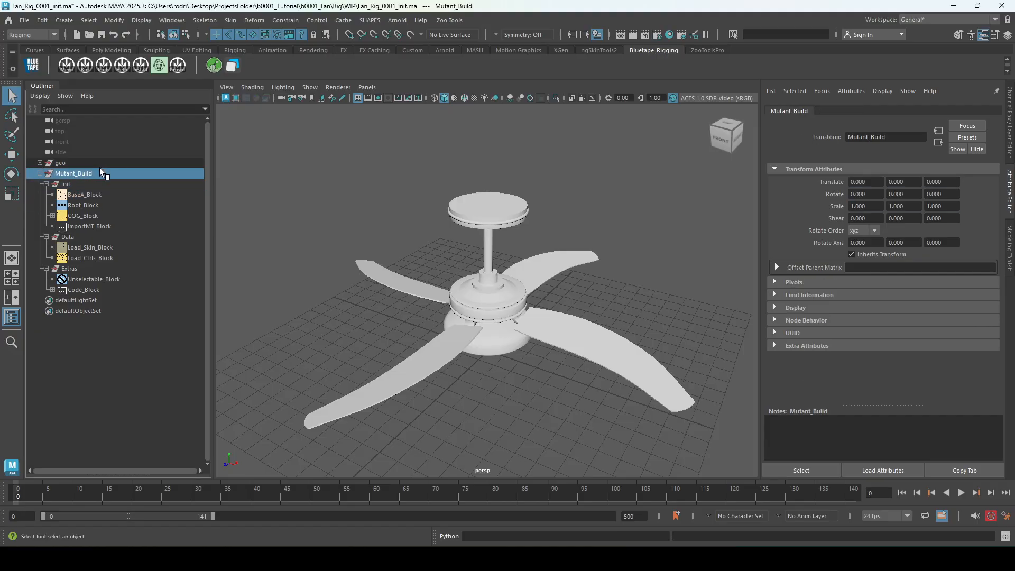
Bring the AutoRigger window back, try grouping BaseA_Block inside Init, and undo the grouping.
left_click_drag(1014, 343, 515, 302)
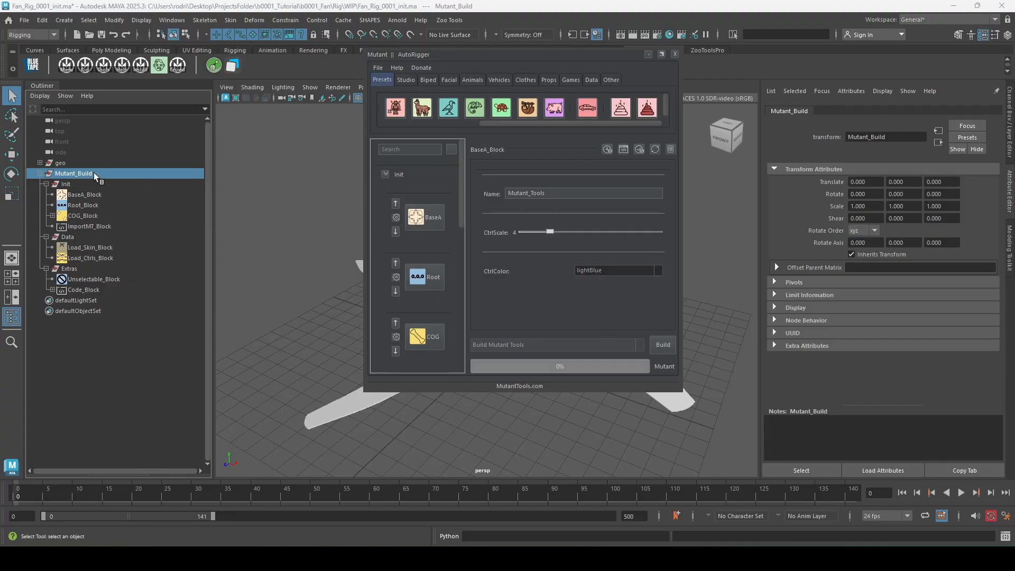
left_click(80, 268)
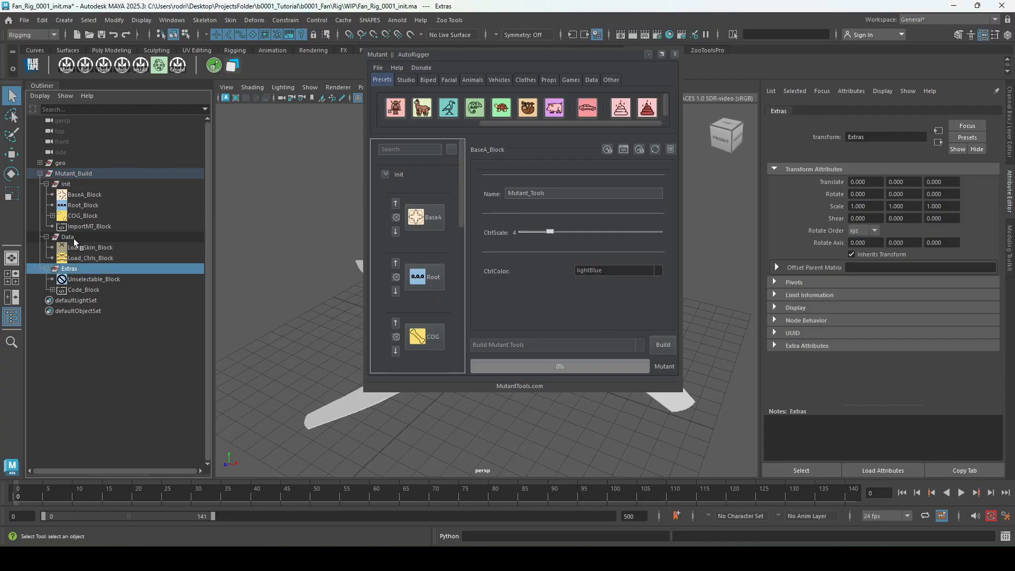
left_click(79, 193)
key("ctrl+g")
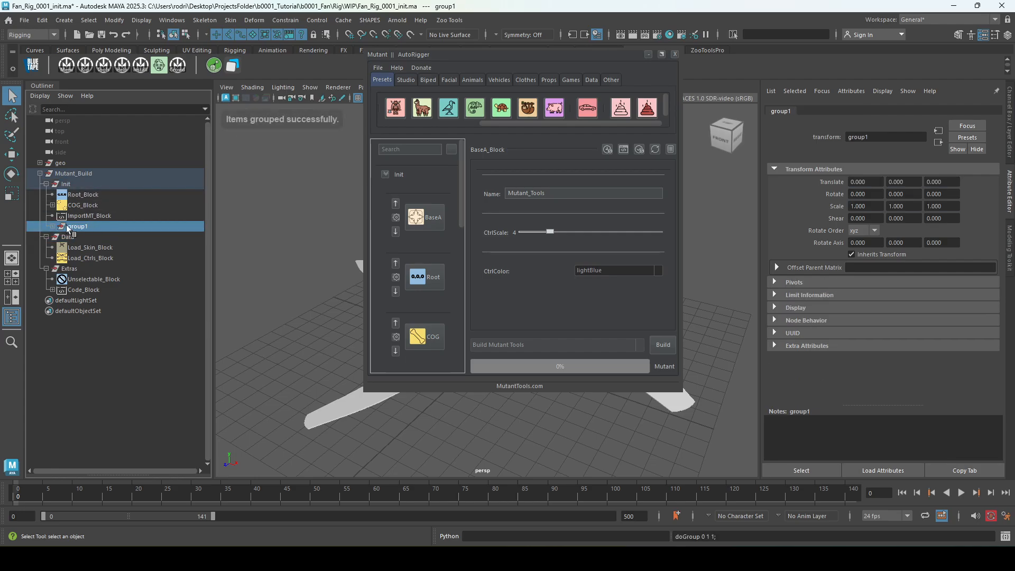
left_click(51, 226)
key("ctrl+z")
Inspect the Data and Init groups and view the AutoRigger settings of BaseA_Block and Root_Block.
left_click(68, 236)
left_click(68, 185)
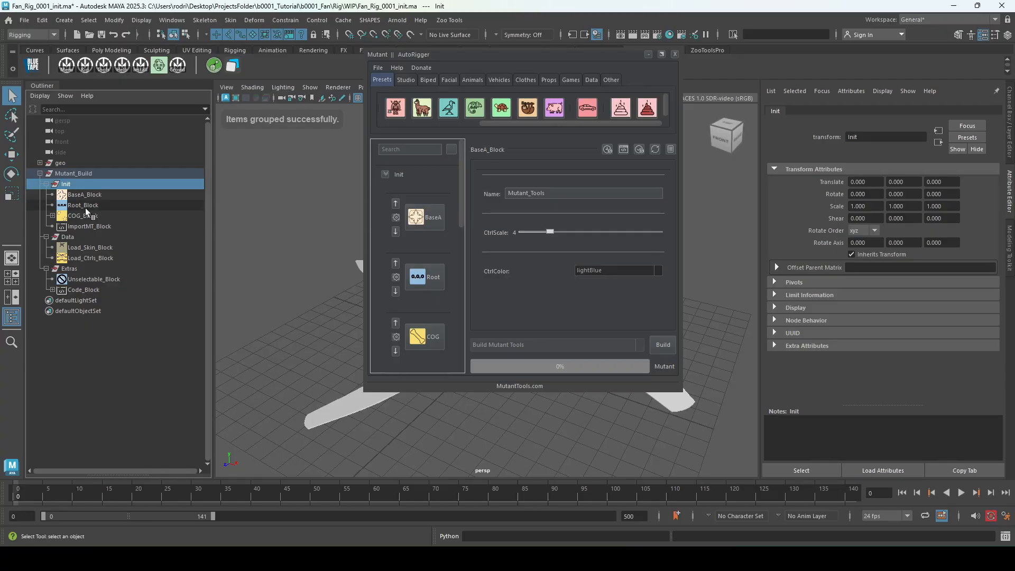
left_click(87, 196)
left_click(95, 183)
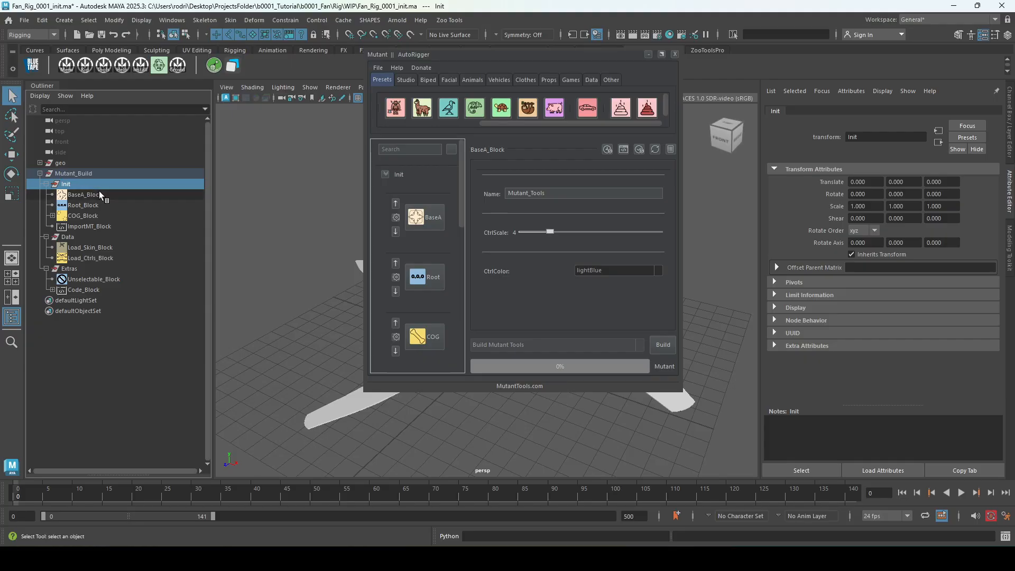
left_click(99, 193)
left_click_drag(548, 300, 812, 335)
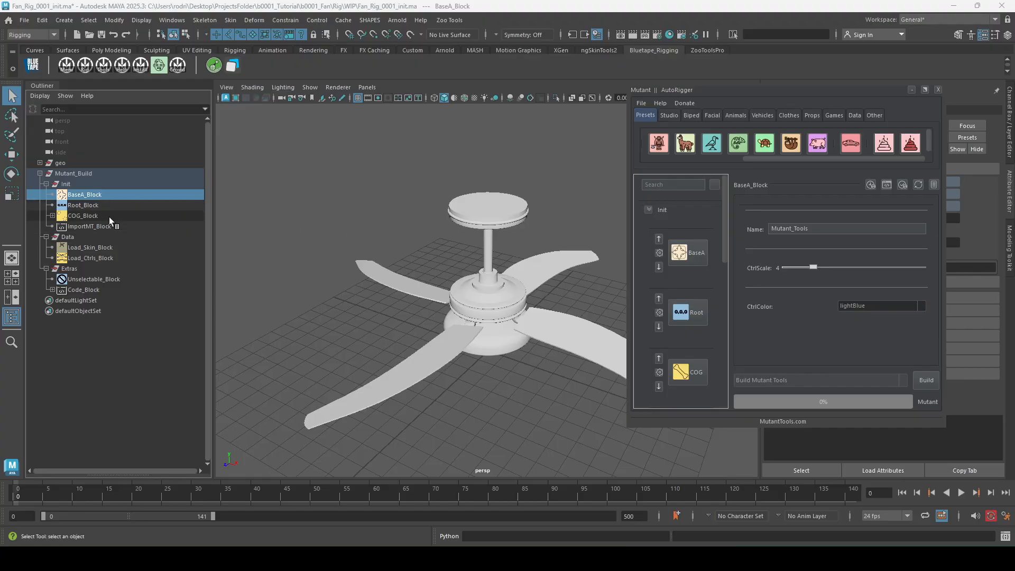
left_click(97, 206)
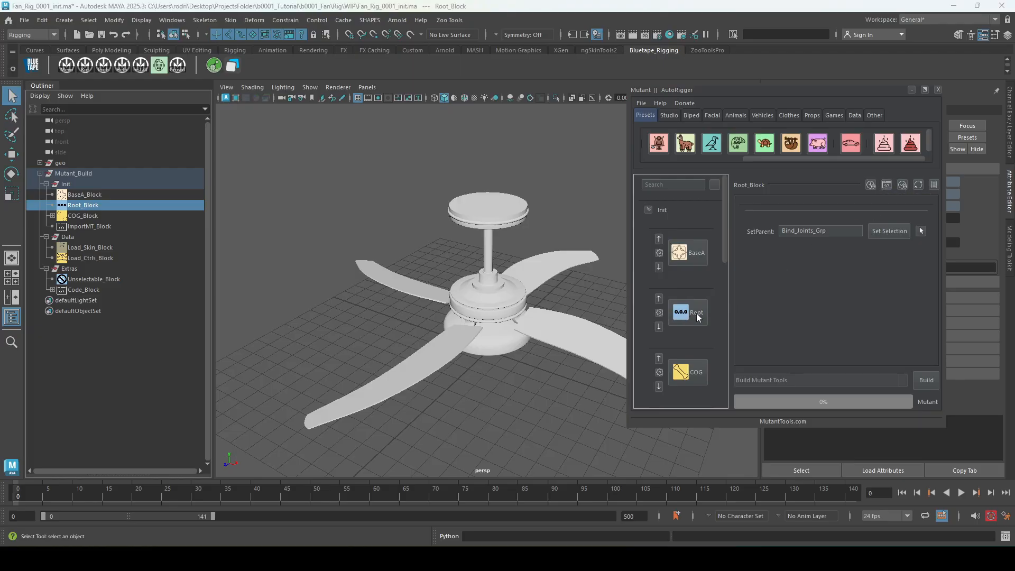
View the source code of Root_Block, examine its build_root_block function, and close the code view.
left_click(887, 184)
left_click_drag(711, 283, 533, 161)
scroll(465, 275, "down", 5)
scroll(465, 276, "down", 10)
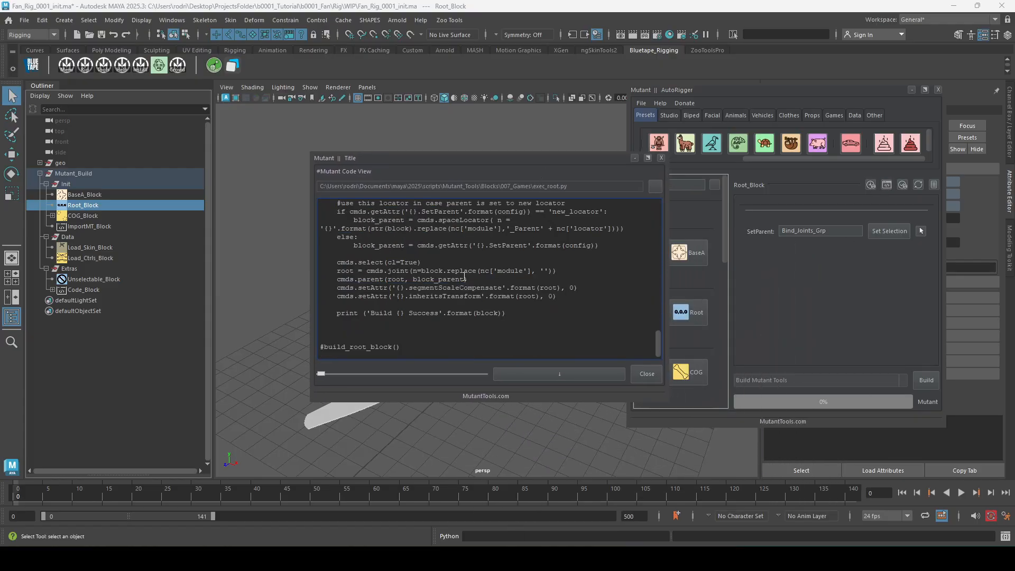
scroll(498, 305, "up", 6)
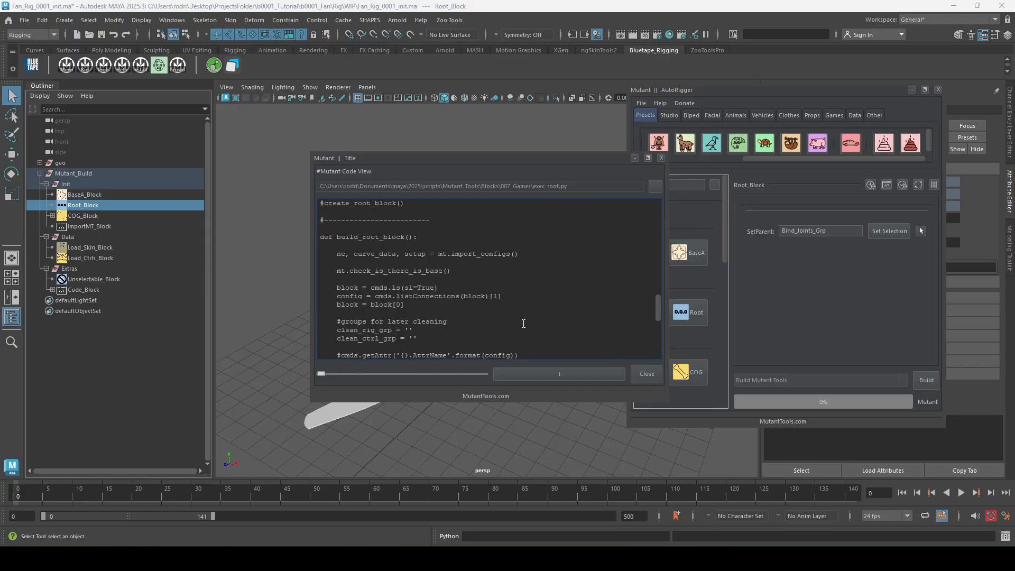
scroll(464, 280, "down", 10)
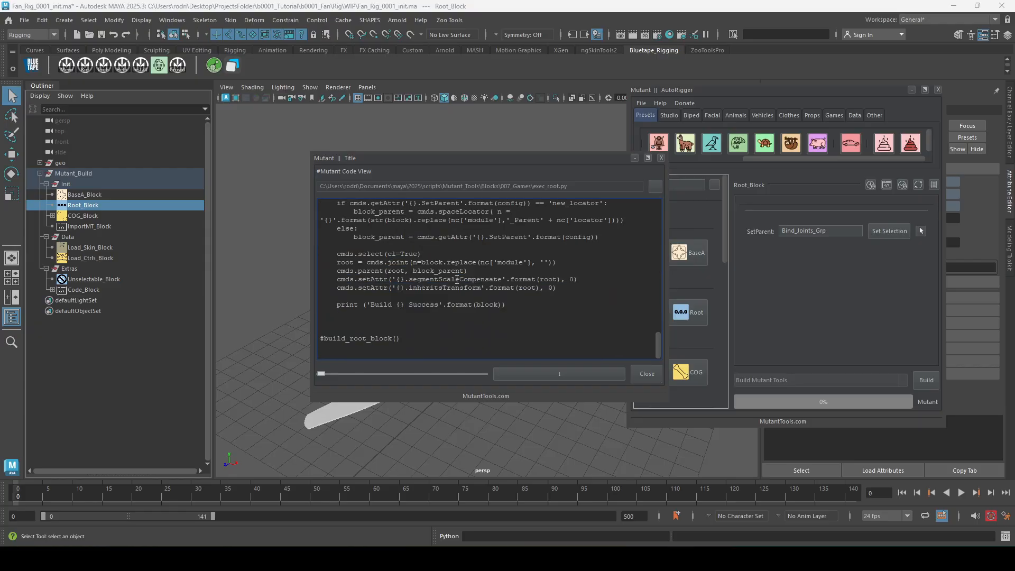
left_click(653, 375)
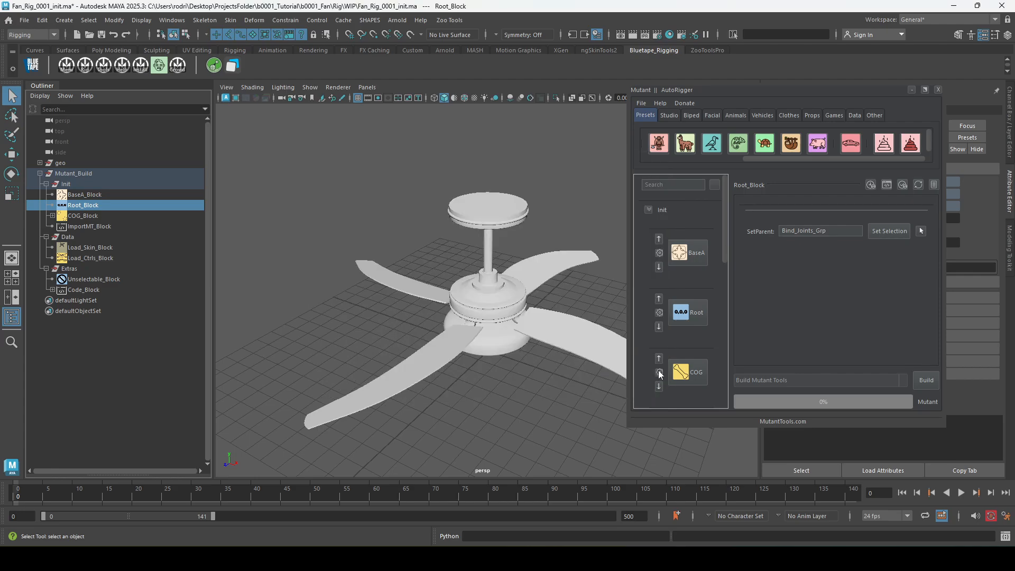
View Root_Block's pre-build code editor with Python as its language, and close it.
left_click(872, 185)
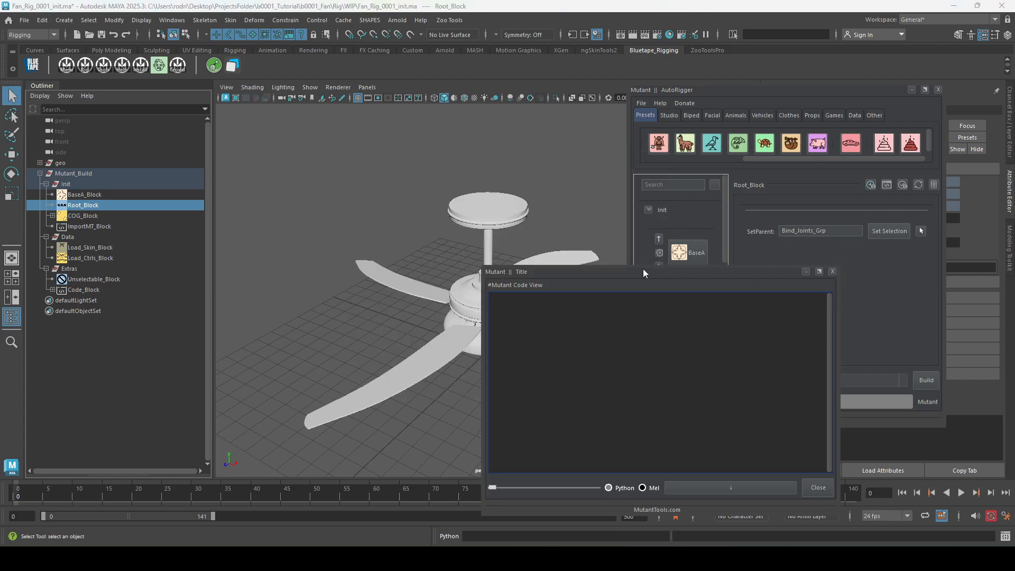
left_click_drag(643, 268, 357, 143)
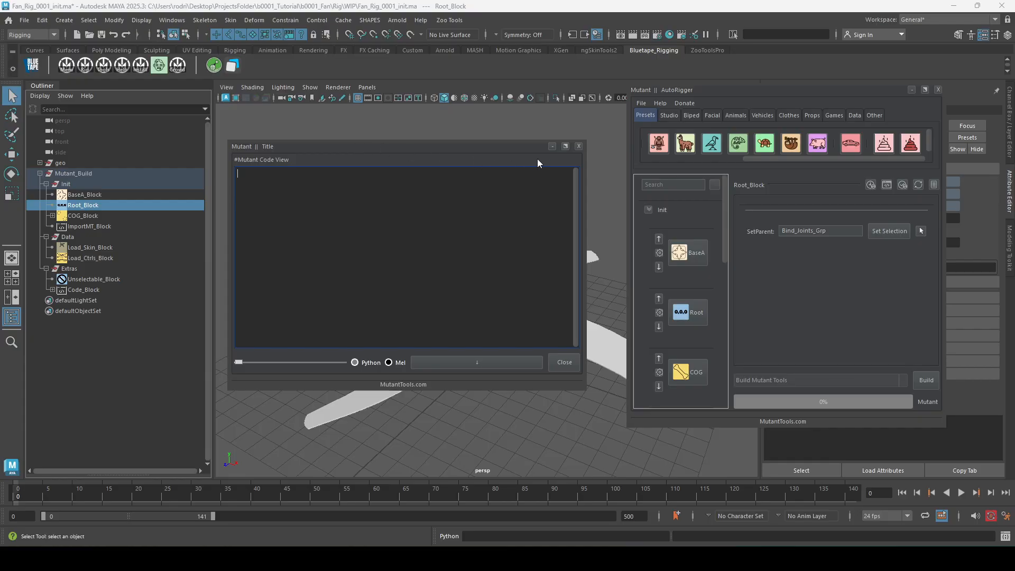
left_click(366, 363)
left_click(579, 147)
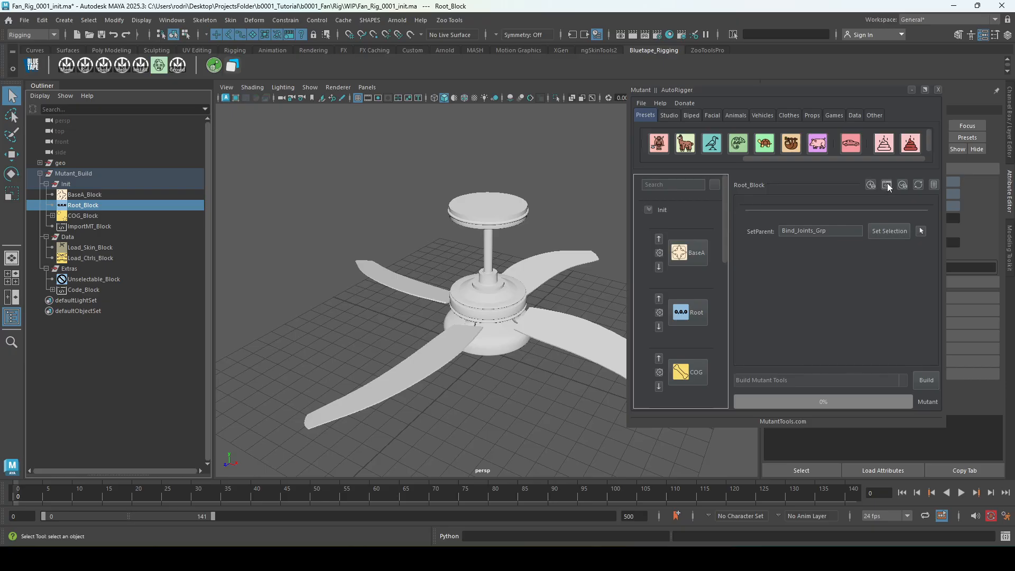
View Root_Block's post-build code editor, clear the stray text in it, and close it.
left_click(902, 185)
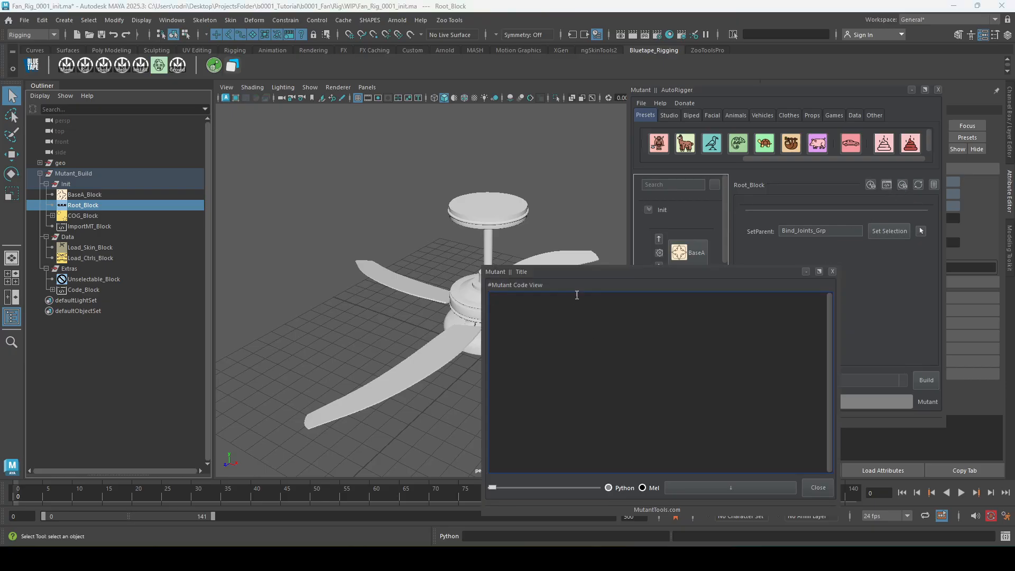
left_click_drag(566, 276, 316, 157)
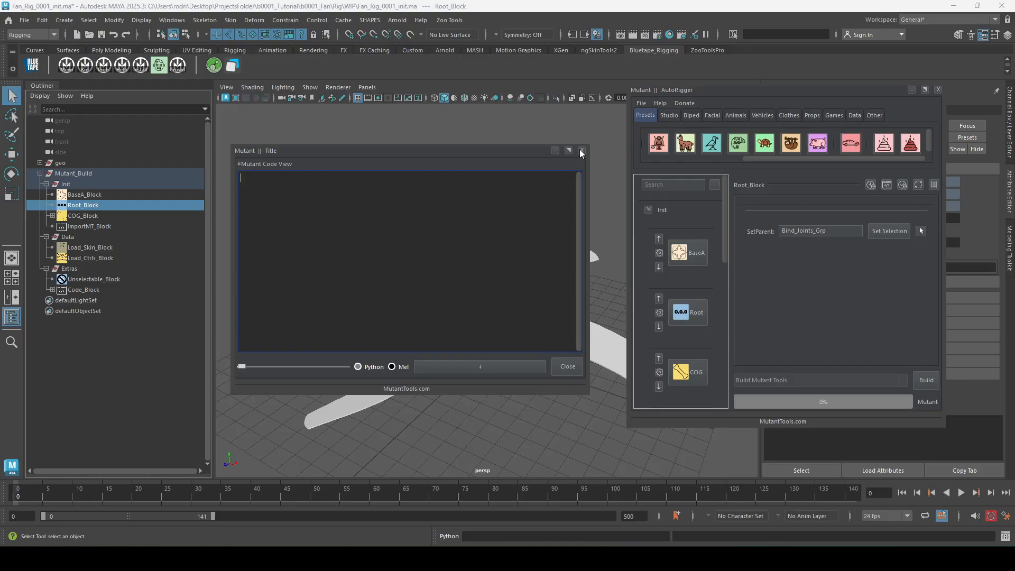
left_click(568, 366)
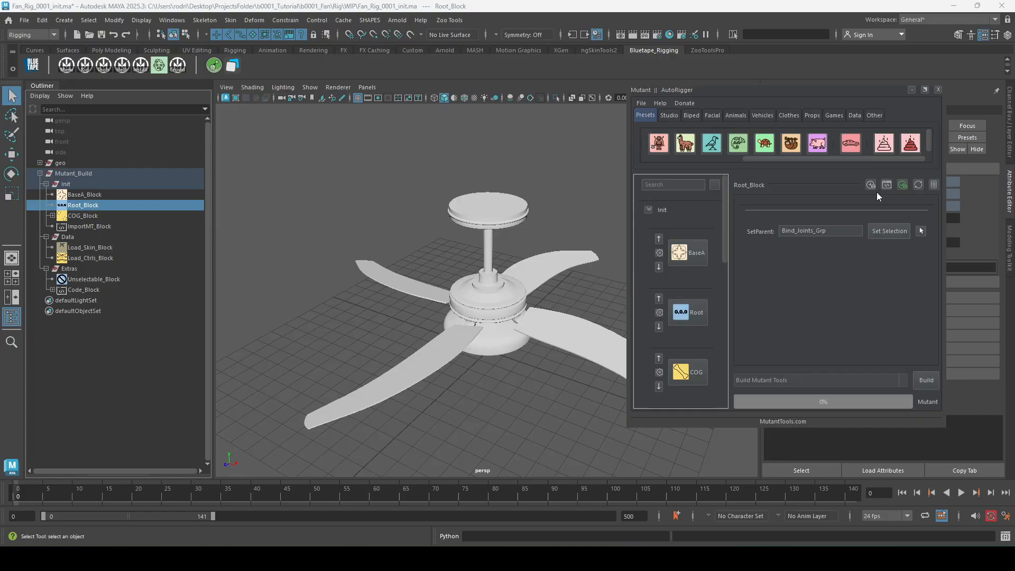
left_click(901, 186)
key("ctrl+a")
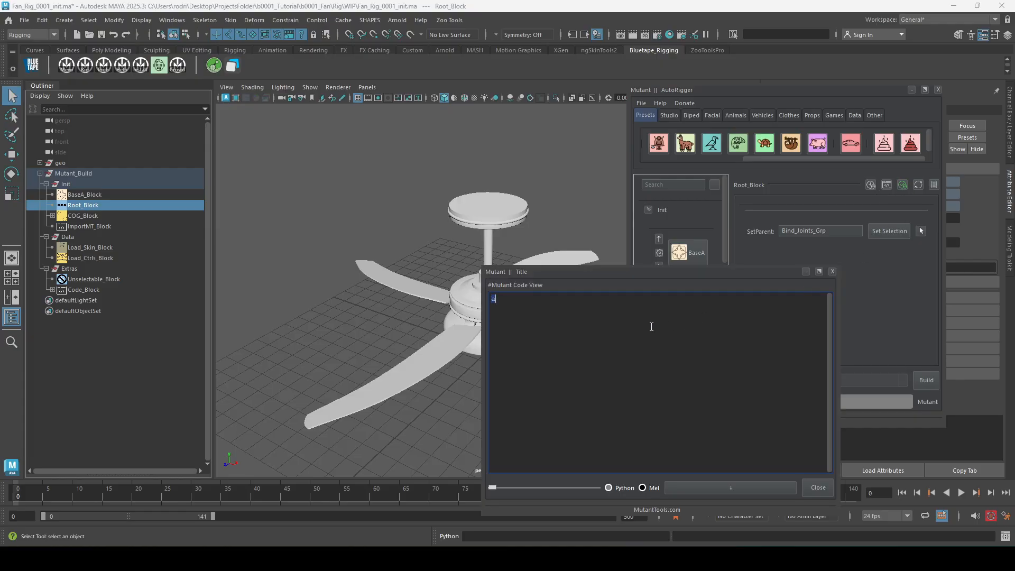
key("BackSpace")
left_click(817, 487)
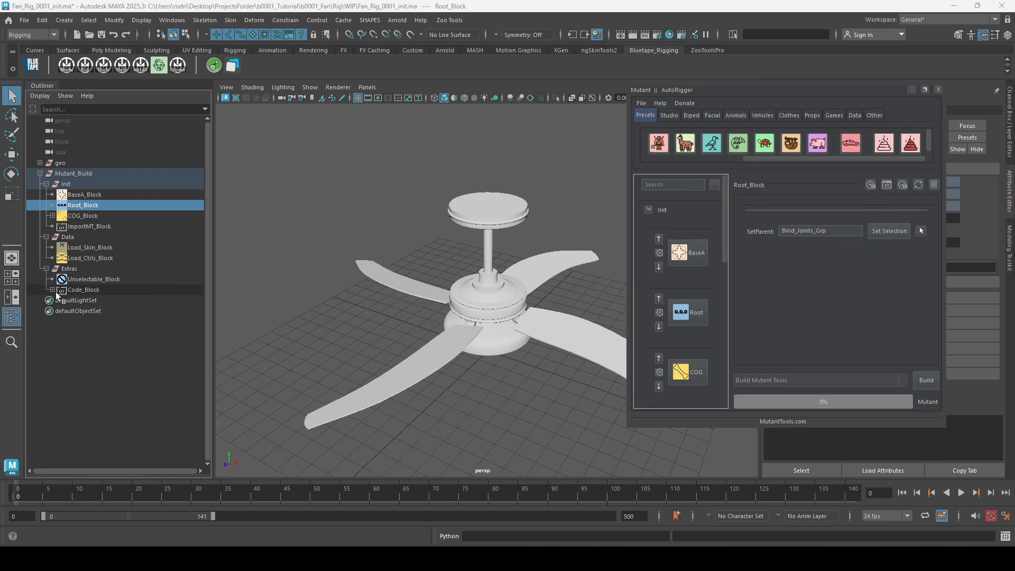
Delete Code_Block from the Extras group and refresh the AutoRigger's block list.
left_click(98, 289)
key("Delete")
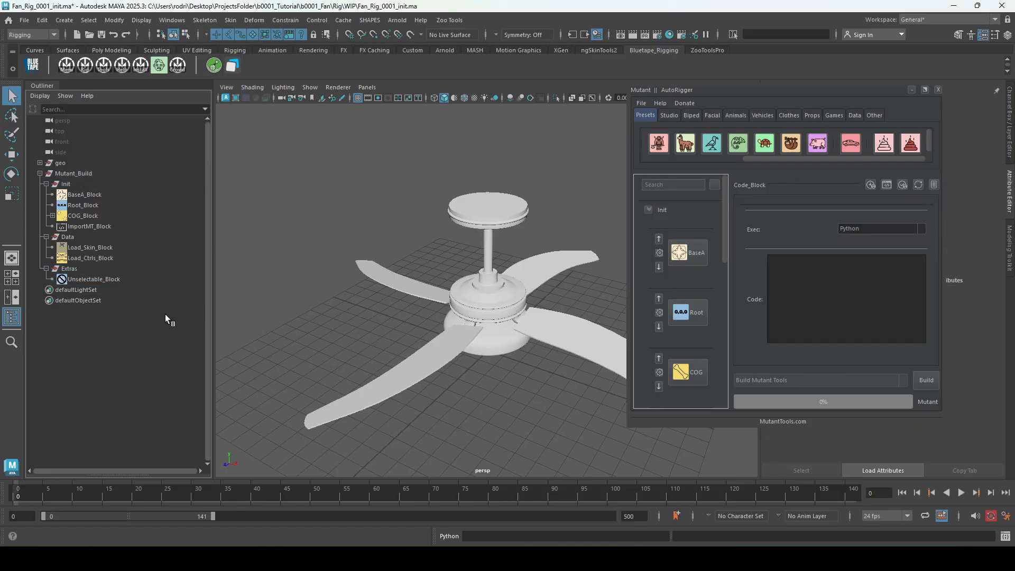
scroll(668, 290, "down", 10)
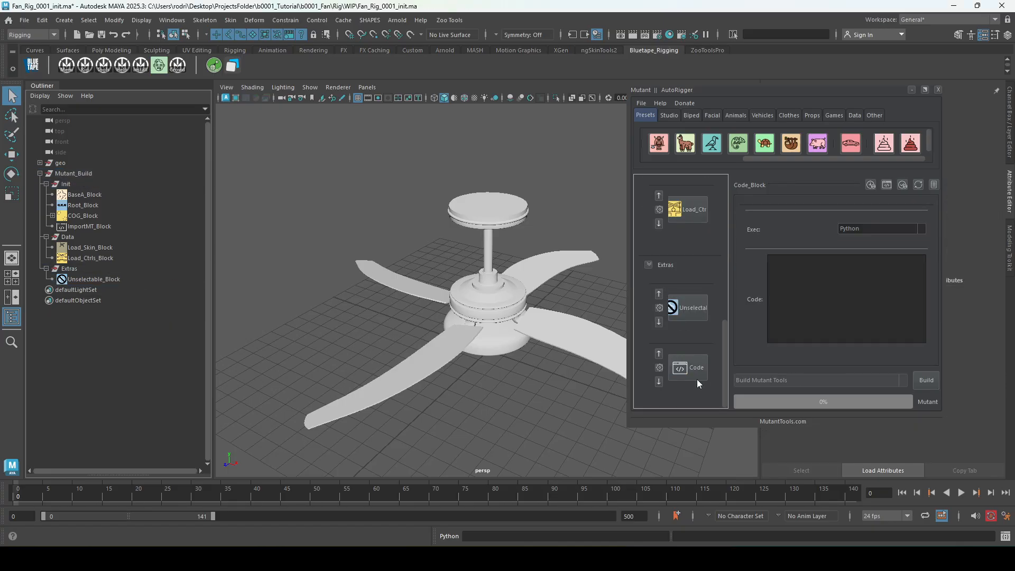
left_click(919, 185)
scroll(685, 328, "down", 8)
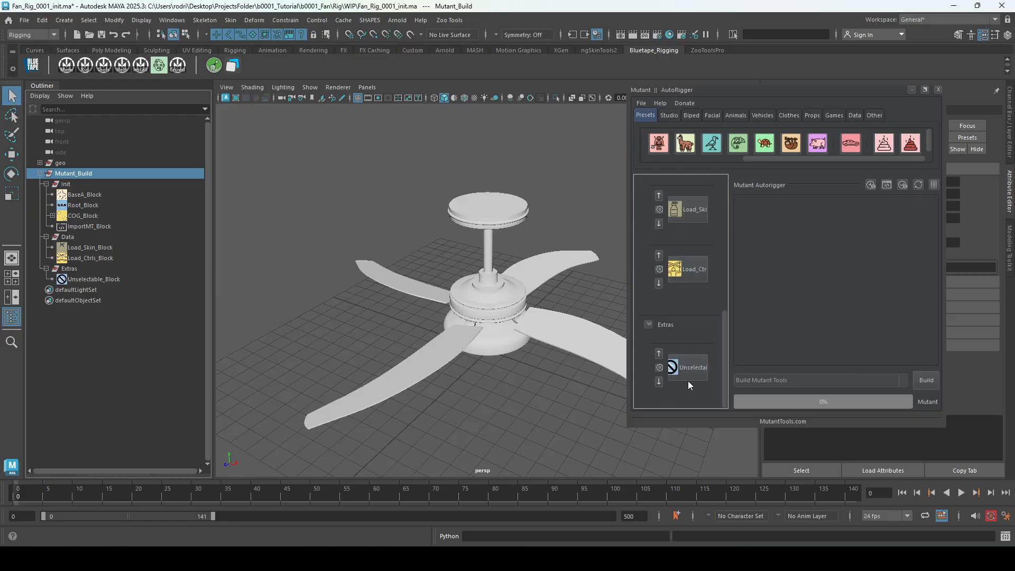
Undo the deletion of Code_Block.
left_click(324, 281)
key("ctrl+z")
key("ctrl+z")
key("ctrl+z")
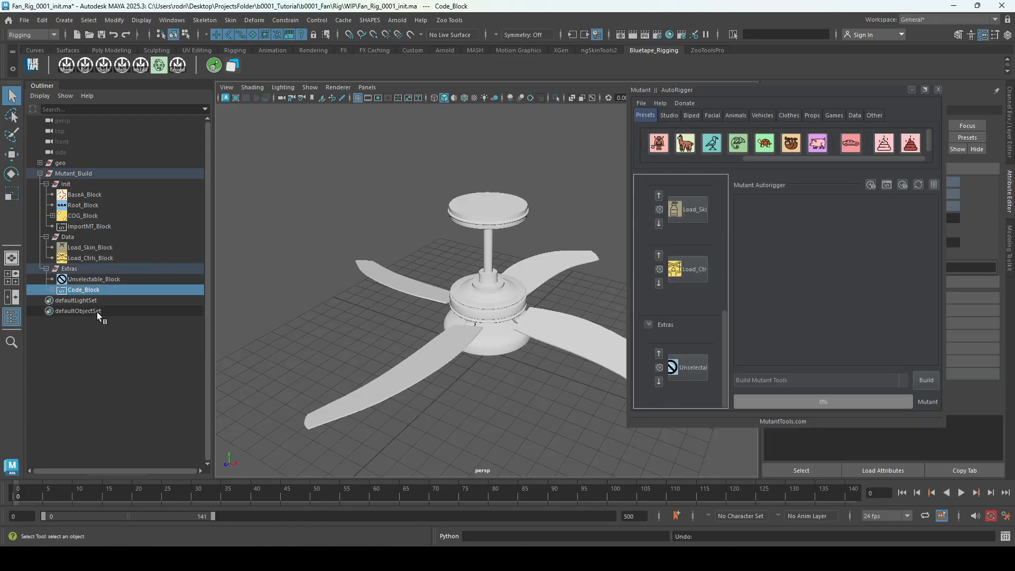
View the AutoRigger's build log, Mutant_log.txt, examine its block build entries, and close it.
left_click(934, 185)
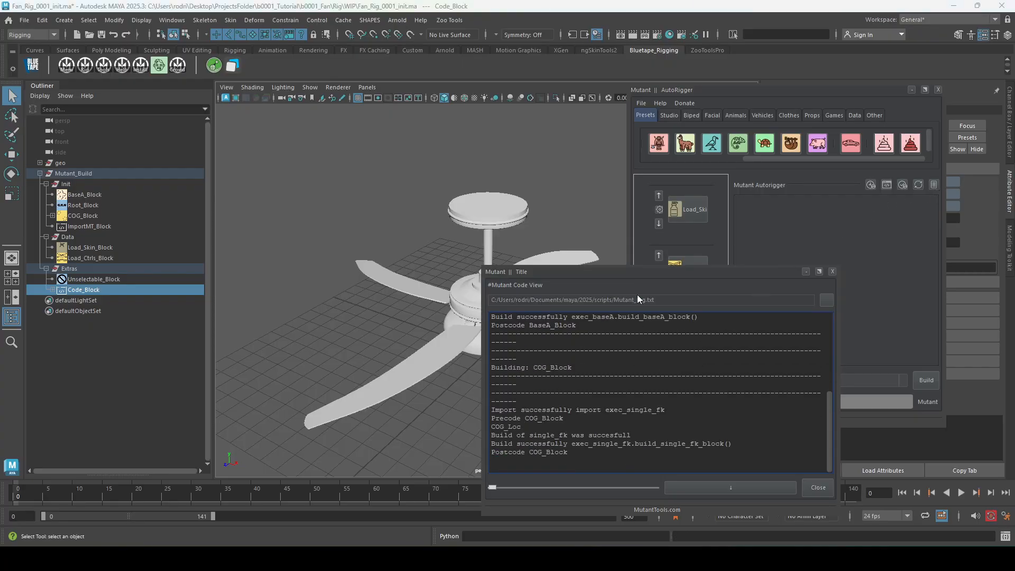
left_click_drag(633, 271, 372, 117)
left_click_drag(344, 311, 200, 125)
left_click(265, 211)
scroll(271, 205, "down", 6)
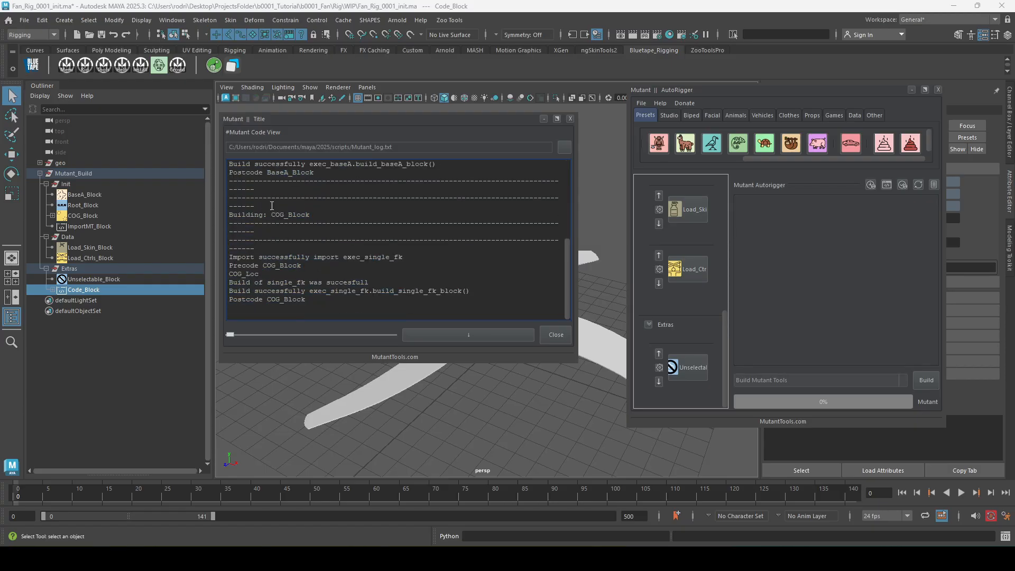
left_click(570, 119)
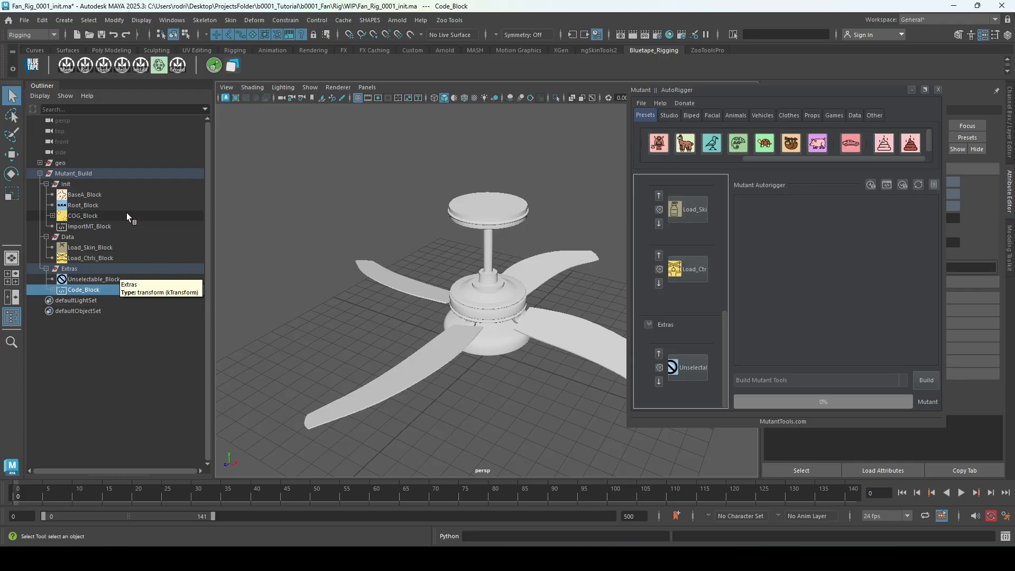
Select BaseA_Block to show its settings, close the AutoRigger window, and clear the selection.
left_click(103, 193)
double_click(761, 94)
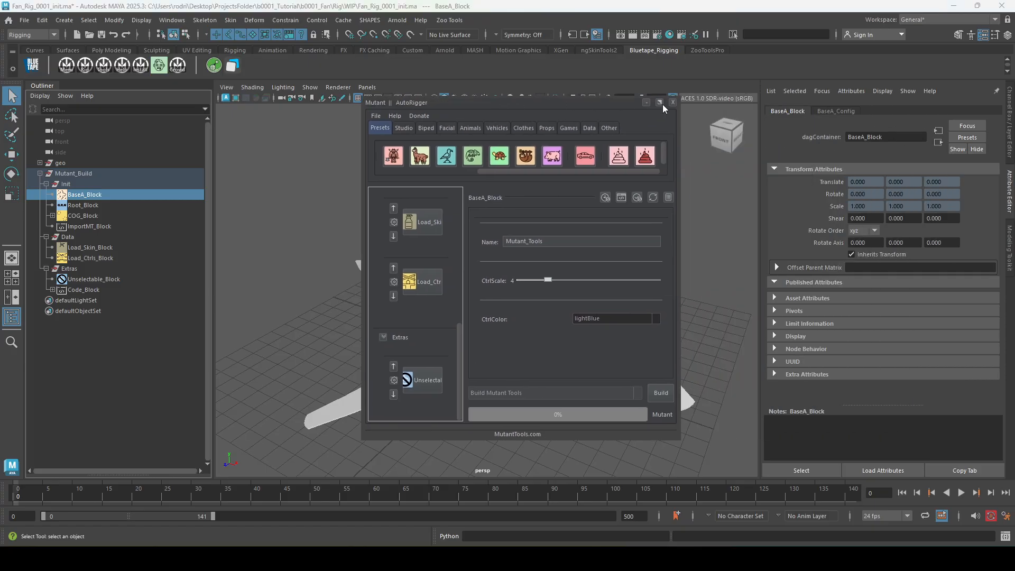
left_click(673, 102)
left_click(479, 282)
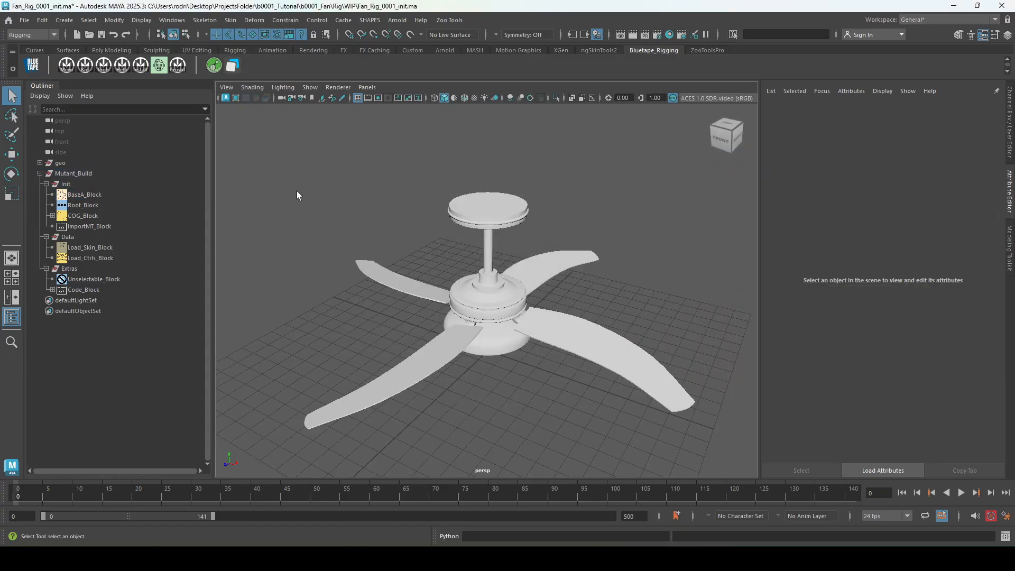
Open BaseA_Block in the Node Editor, space out its node and BaseA_Config, and expand both nodes' attributes.
left_click(115, 193)
left_click(172, 19)
left_click(186, 160)
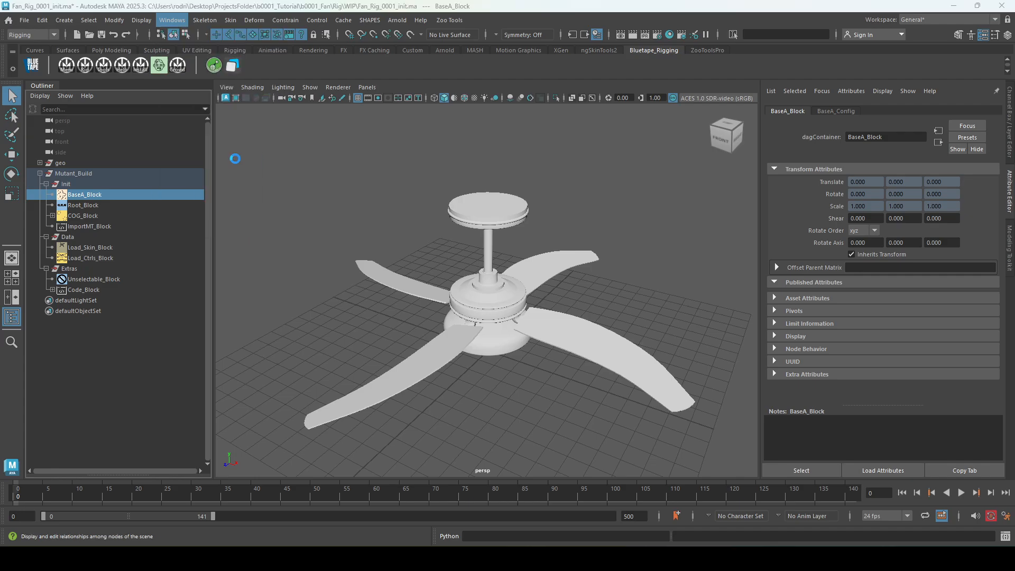
left_click(57, 32)
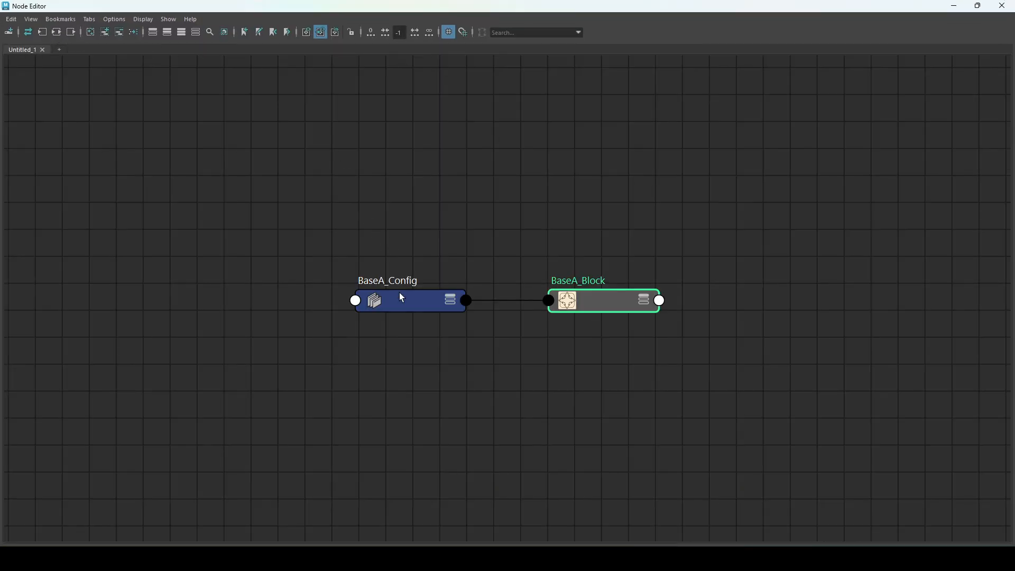
left_click_drag(399, 297, 288, 220)
left_click_drag(565, 305, 561, 193)
key("3")
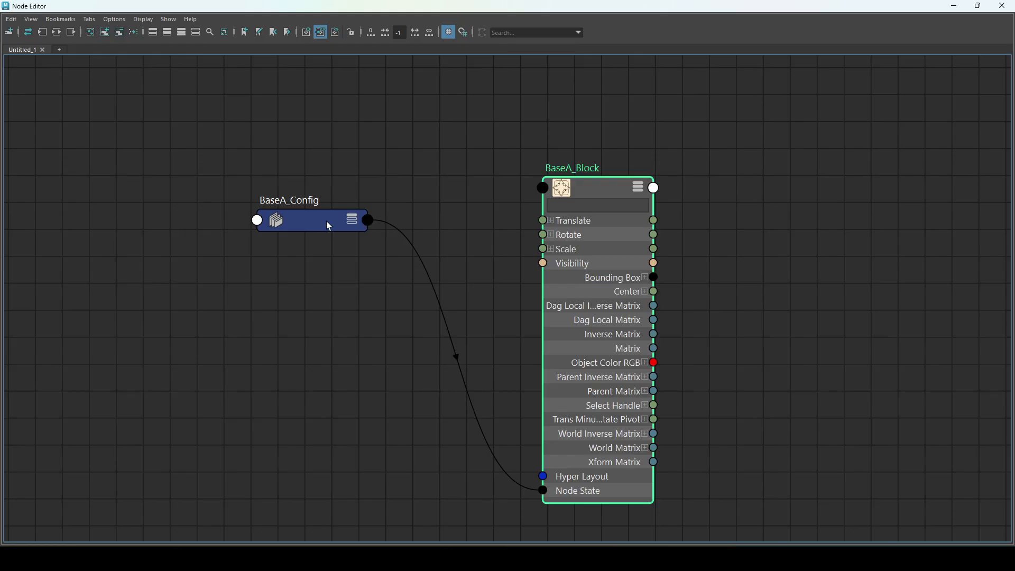
left_click_drag(341, 221, 361, 207)
key("3")
left_click_drag(603, 175, 577, 128)
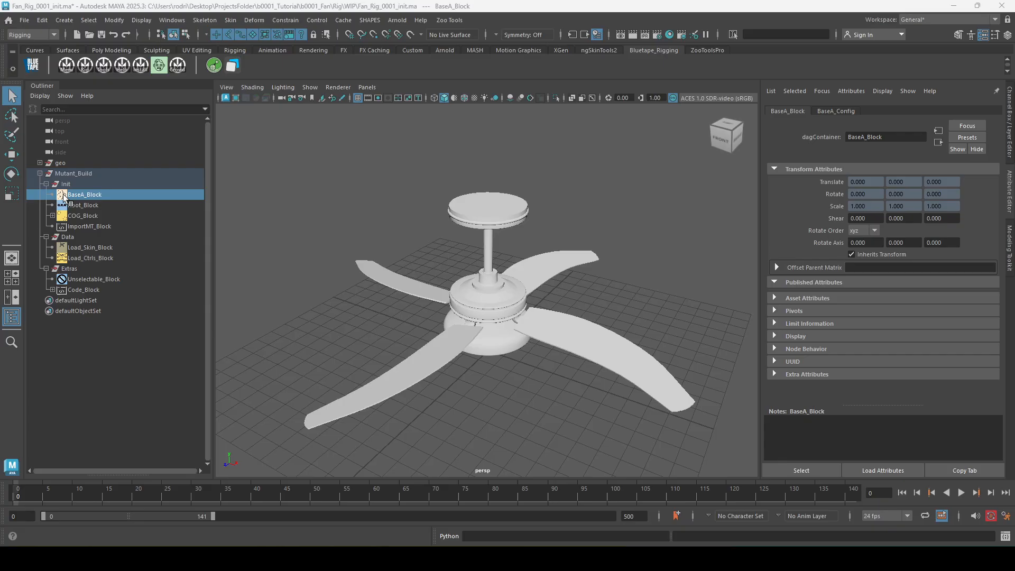
left_click(84, 65)
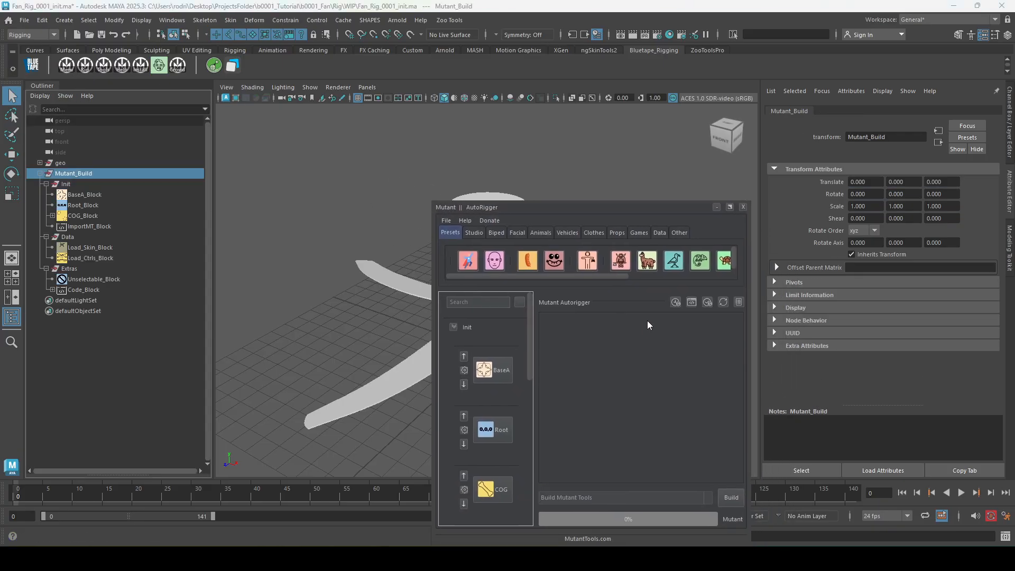
left_click(743, 207)
left_click(479, 282)
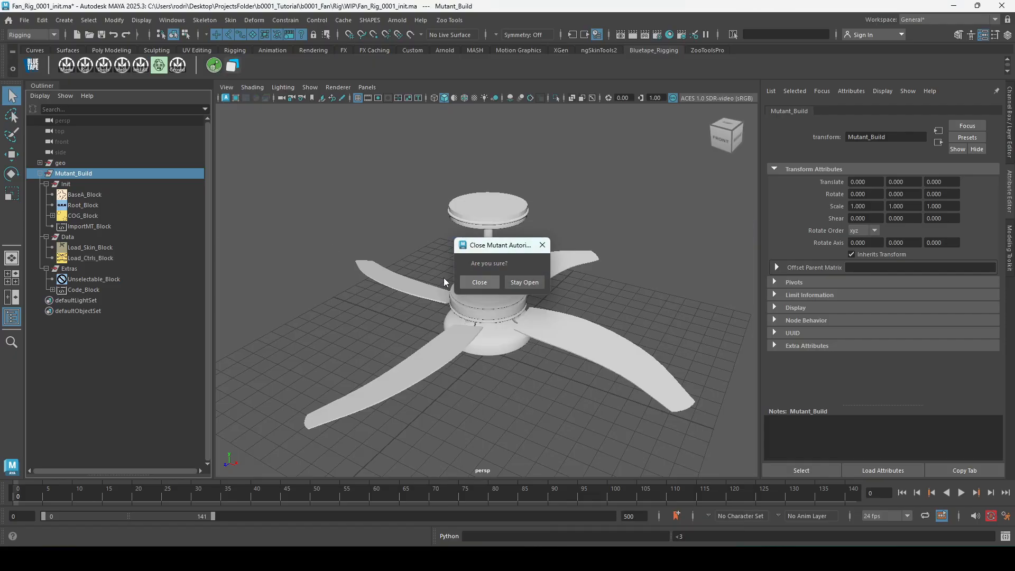
Examine BaseA_Block's asset attributes, including the full path of its icon file.
left_click(87, 195)
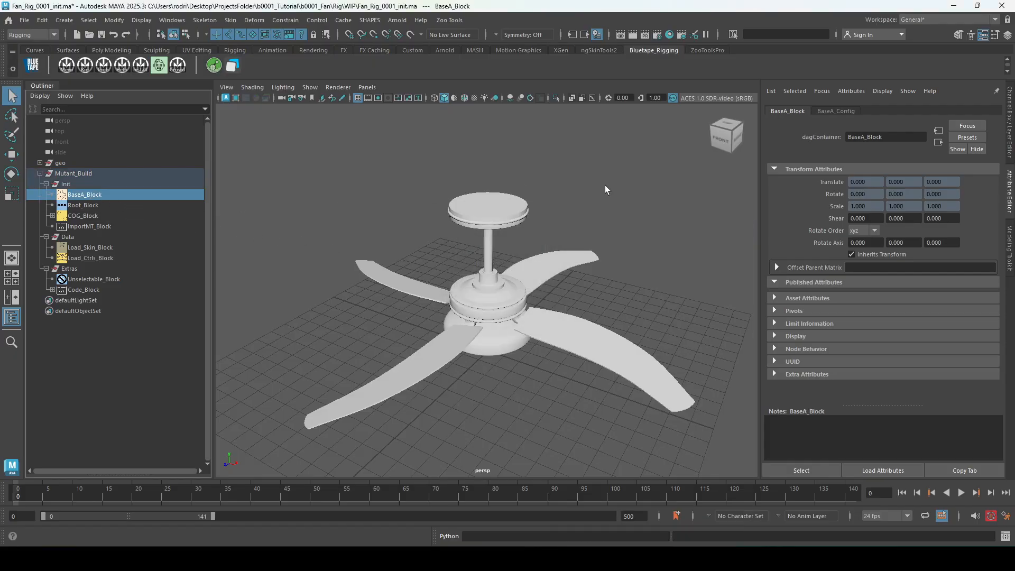
left_click(792, 298)
scroll(819, 331, "down", 1)
left_click_drag(947, 291, 782, 291)
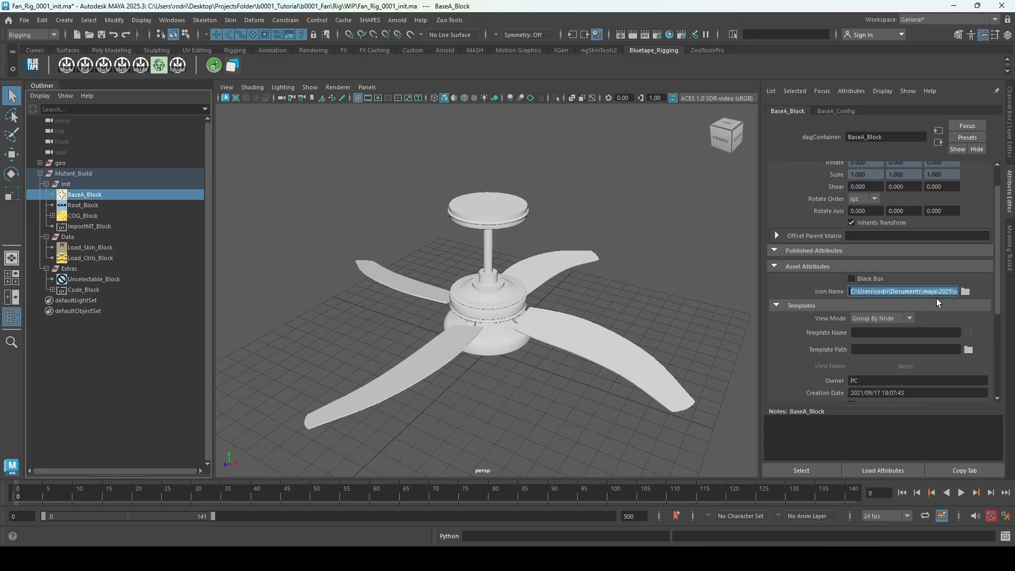
left_click(918, 292)
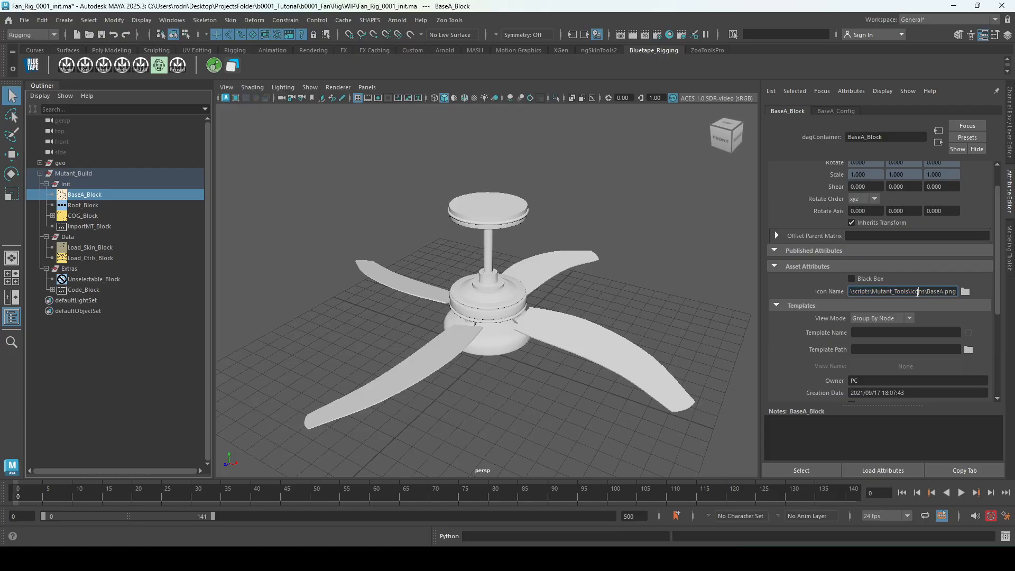
scroll(795, 303, "down", 5)
scroll(807, 398, "up", 6)
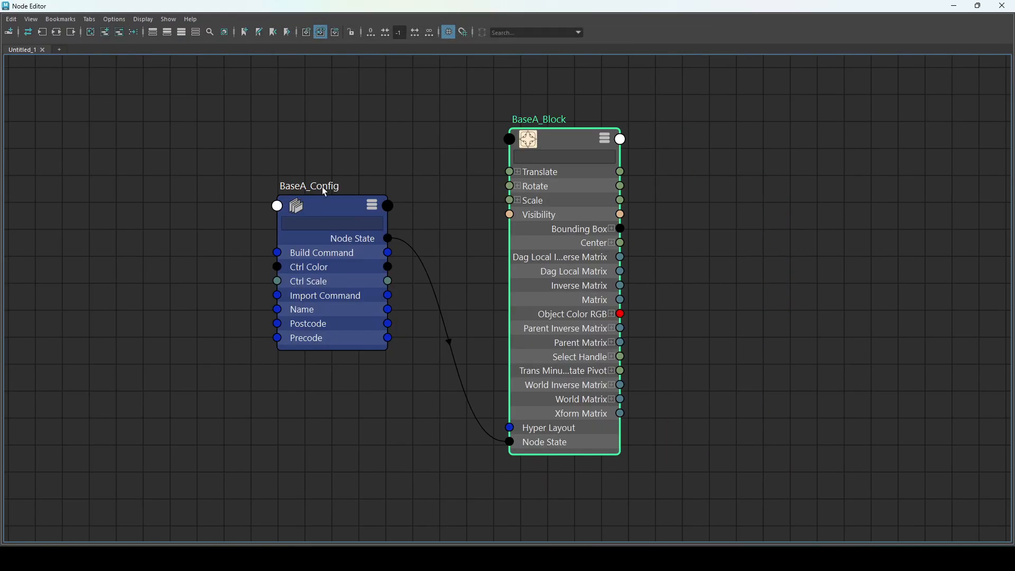
Bring back the node graph and reposition BaseA_Config to examine its Node State connection to BaseA_Block.
mouse_move(322, 186)
left_mouse_down()
mouse_move(315, 204)
mouse_move(317, 176)
left_mouse_up()
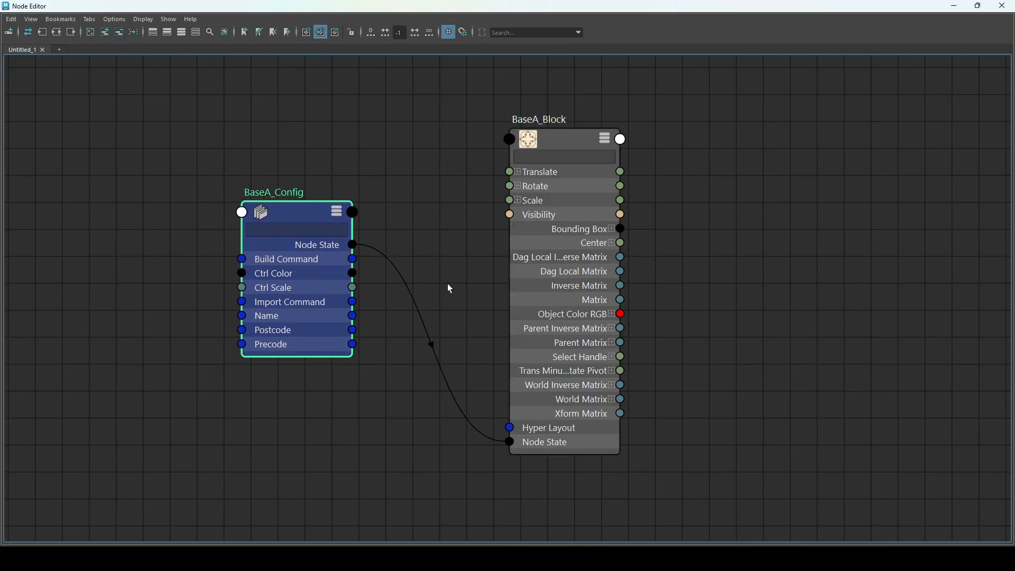
left_click_drag(545, 384, 560, 301)
left_click_drag(288, 222, 323, 265)
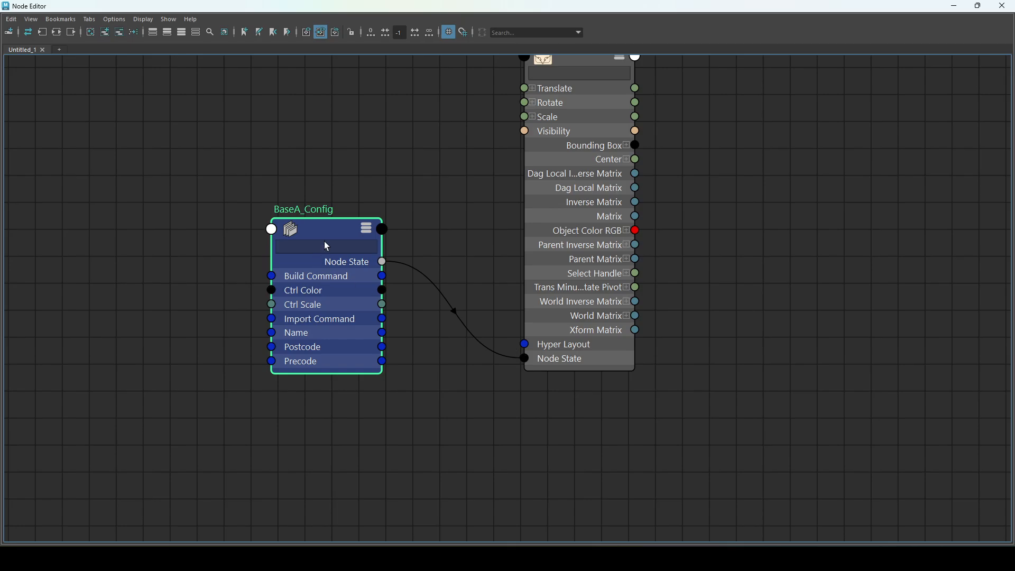
left_click_drag(322, 226, 352, 313)
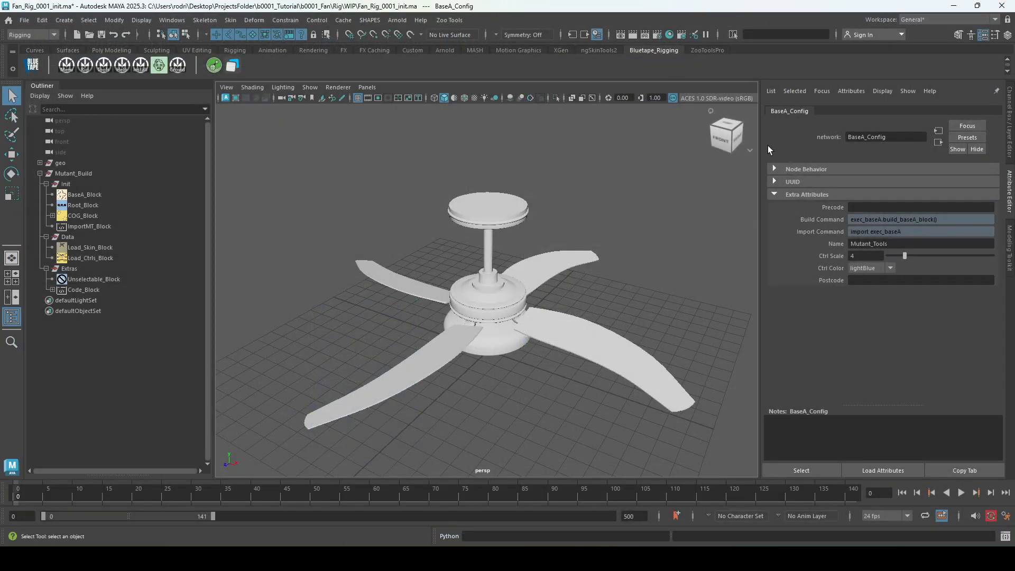
Examine BaseA_Config's extra attributes: Precode, Postcode, Build Command and Name.
left_click(866, 208)
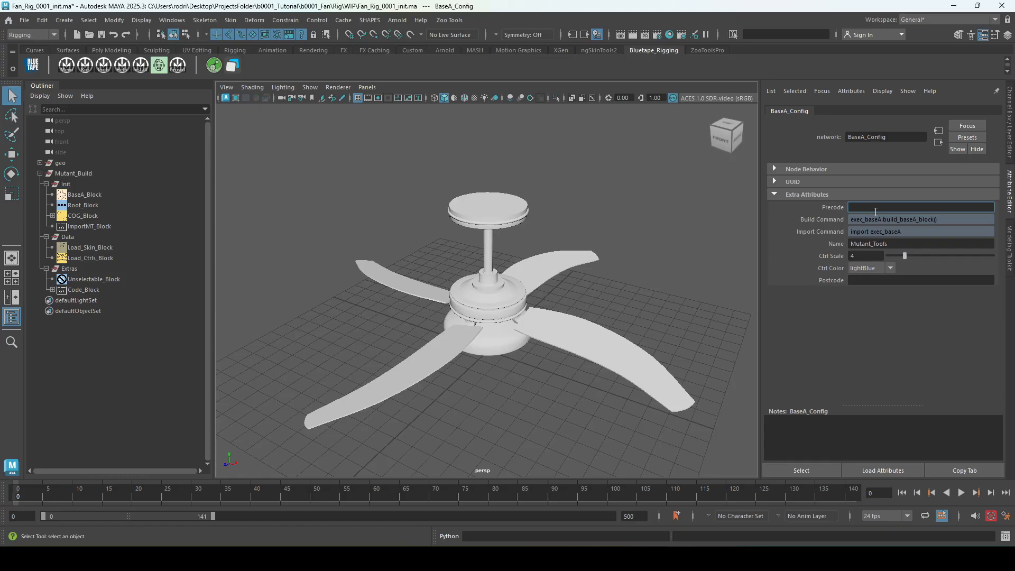
left_click(861, 281)
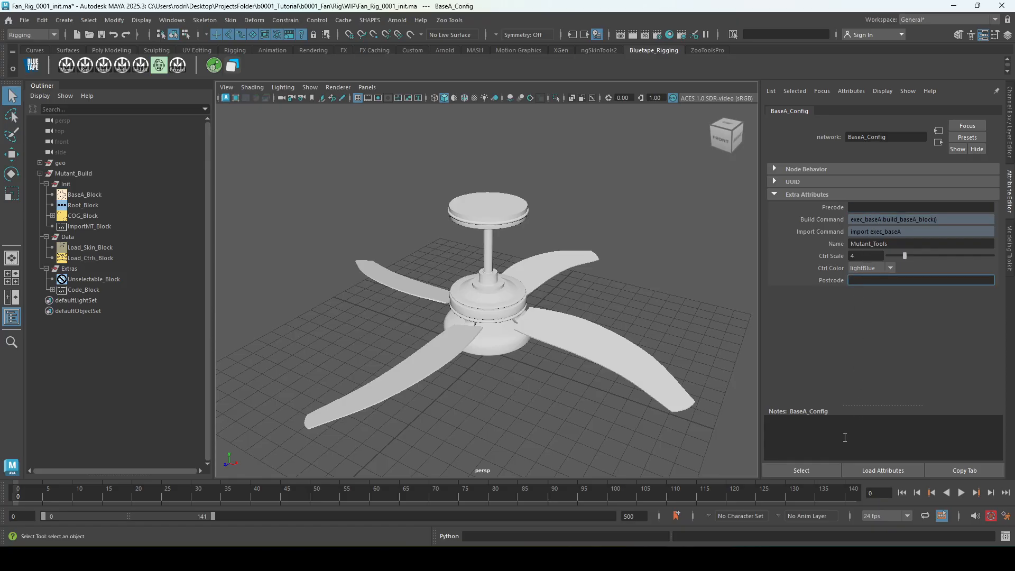
left_click(790, 427)
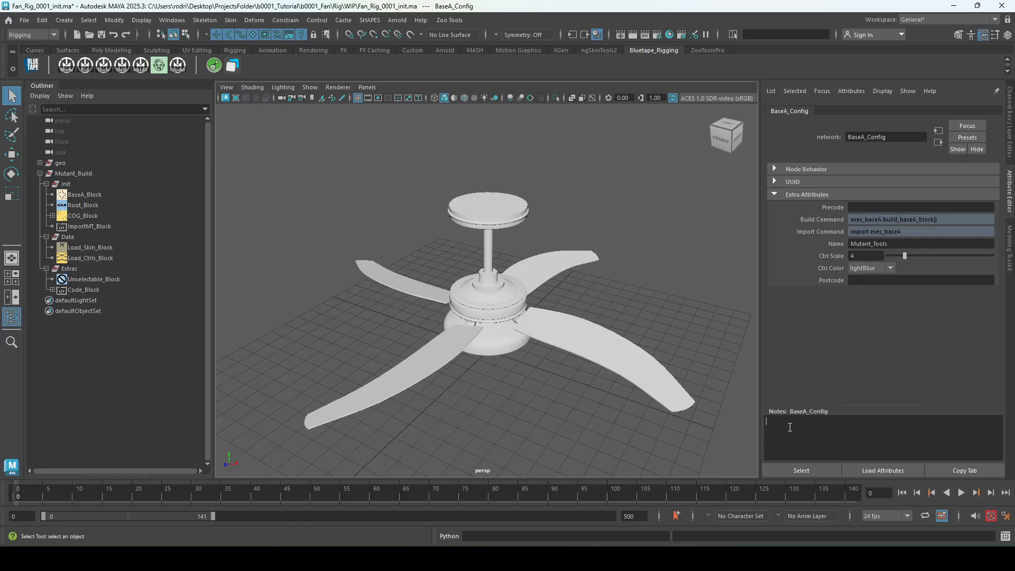
left_click(877, 220)
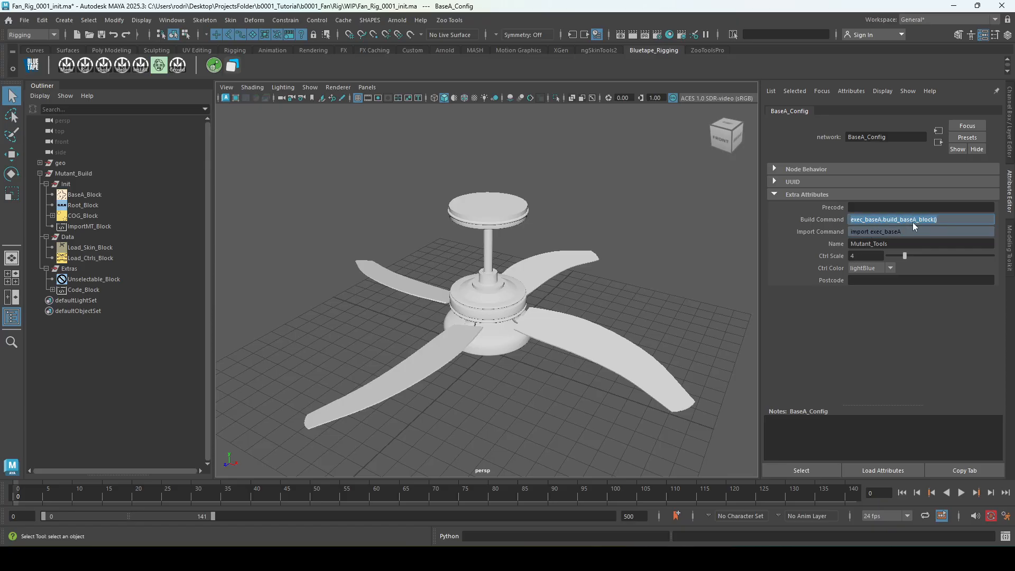
left_click(872, 245)
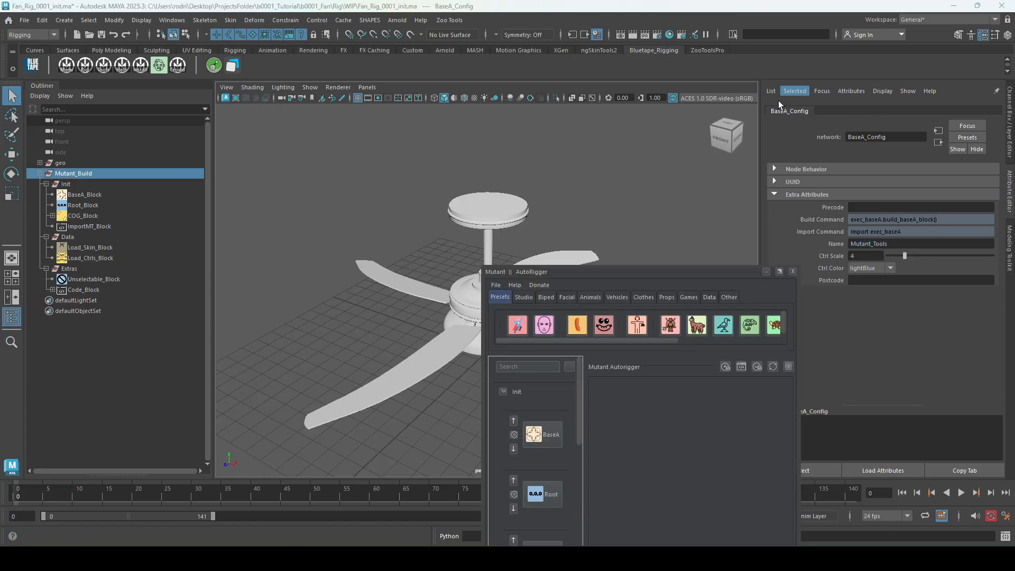
Compare the AutoRigger's settings for BaseA_Block, Root_Block and COG_Block with their config attributes, and move its window off the viewport.
left_click_drag(678, 266, 423, 124)
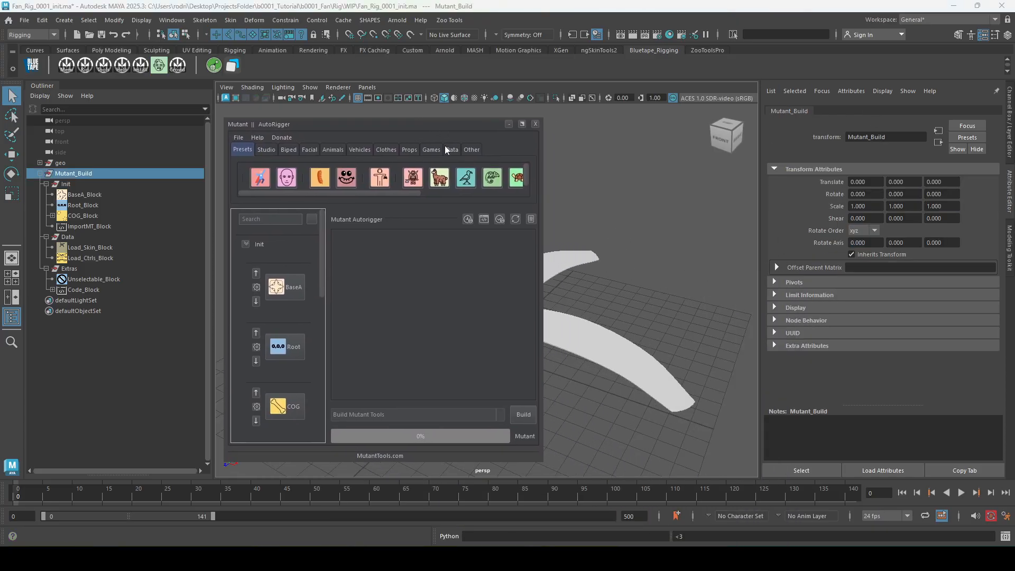
left_click(110, 194)
left_click(841, 111)
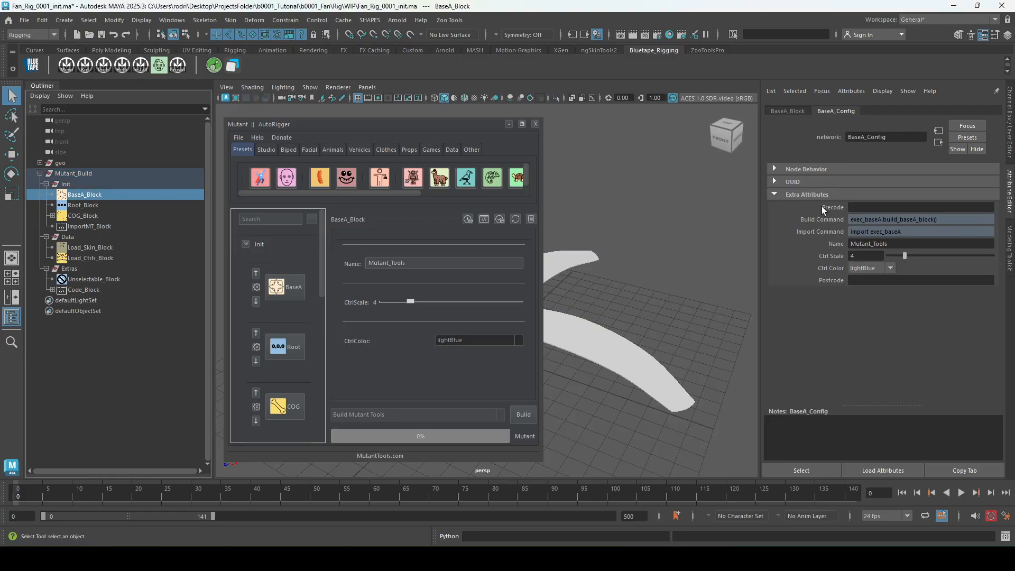
left_click(107, 207)
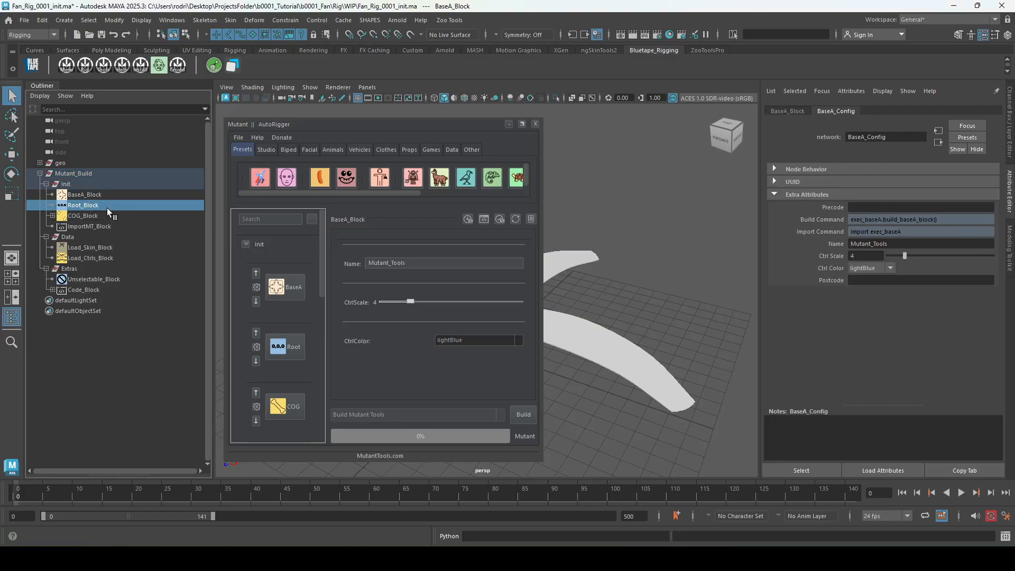
left_click(111, 214)
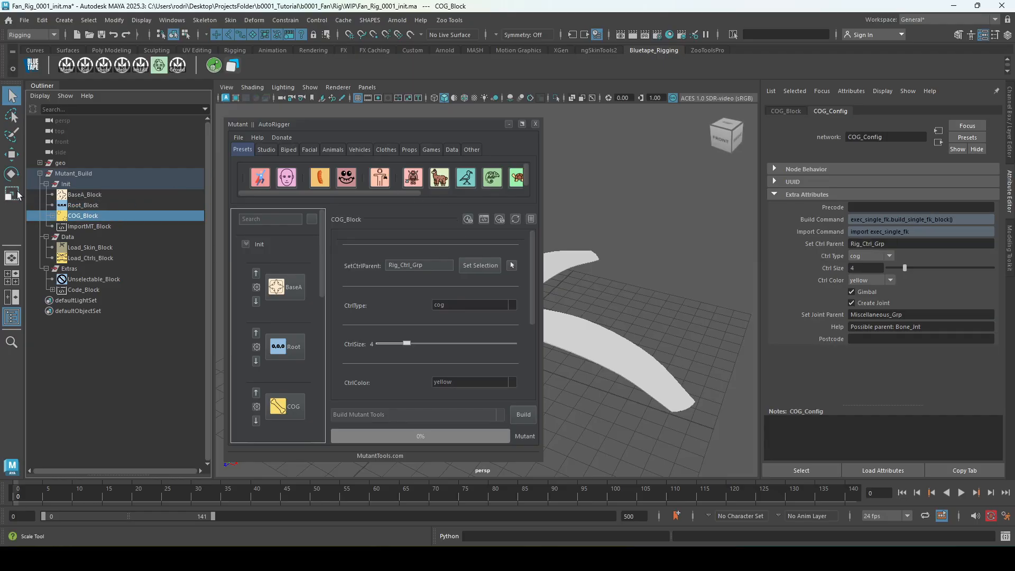
left_click(140, 194)
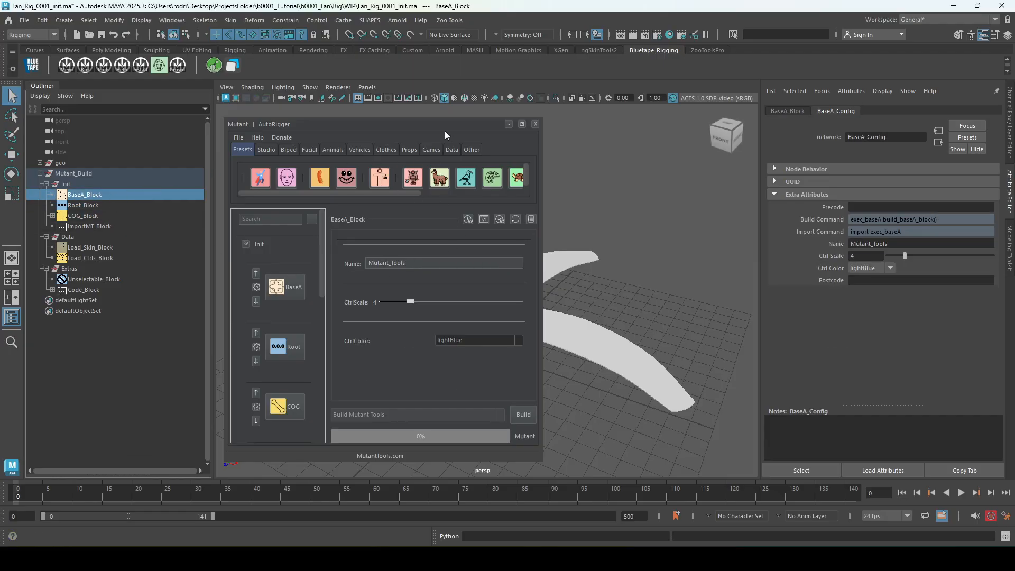
left_click_drag(449, 127, 1014, 95)
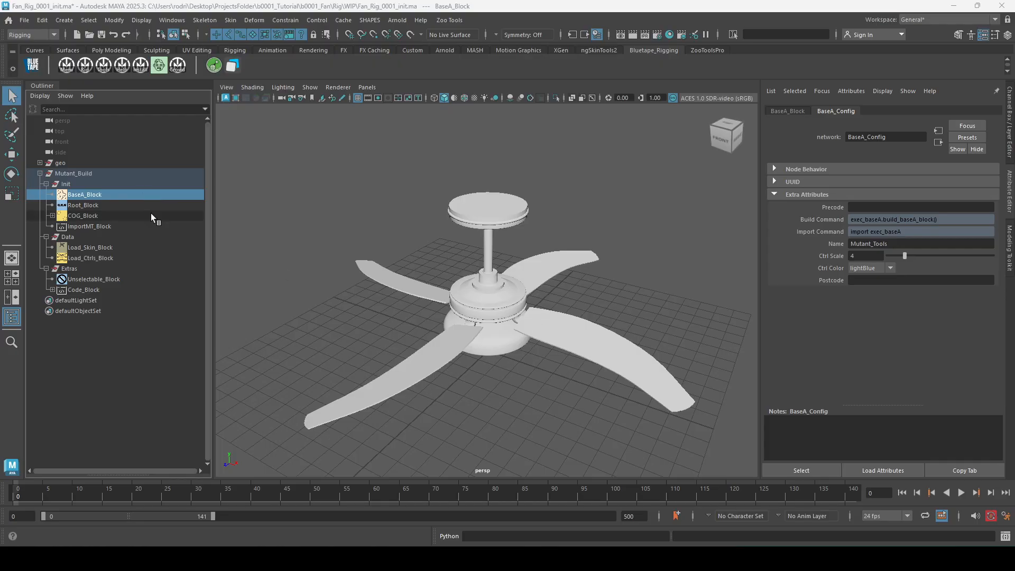
Select Root_Block to show its config attributes, try deleting the block, and undo that.
left_click(121, 206)
left_click_drag(499, 364, 488, 358, "alt")
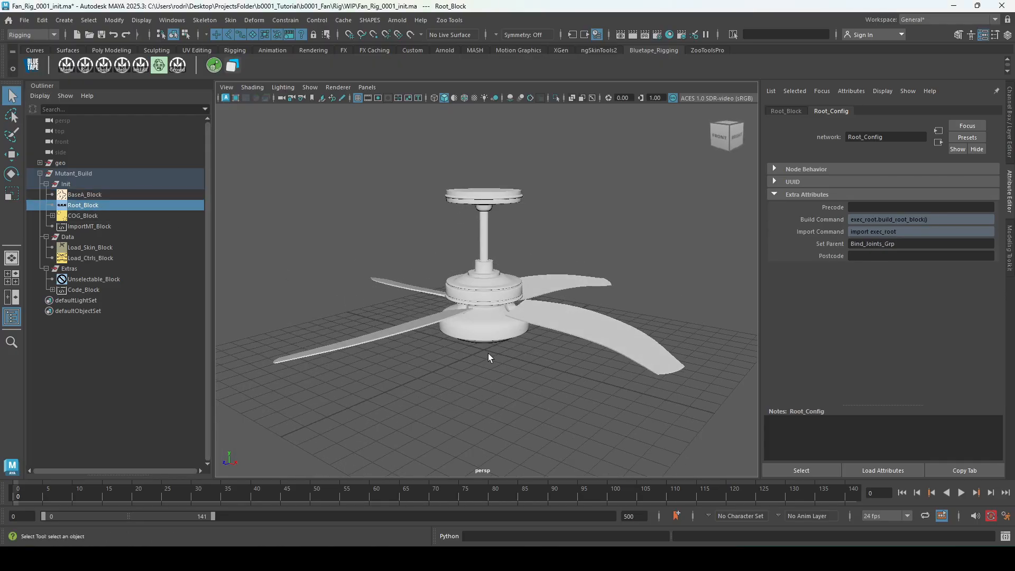
key("Delete")
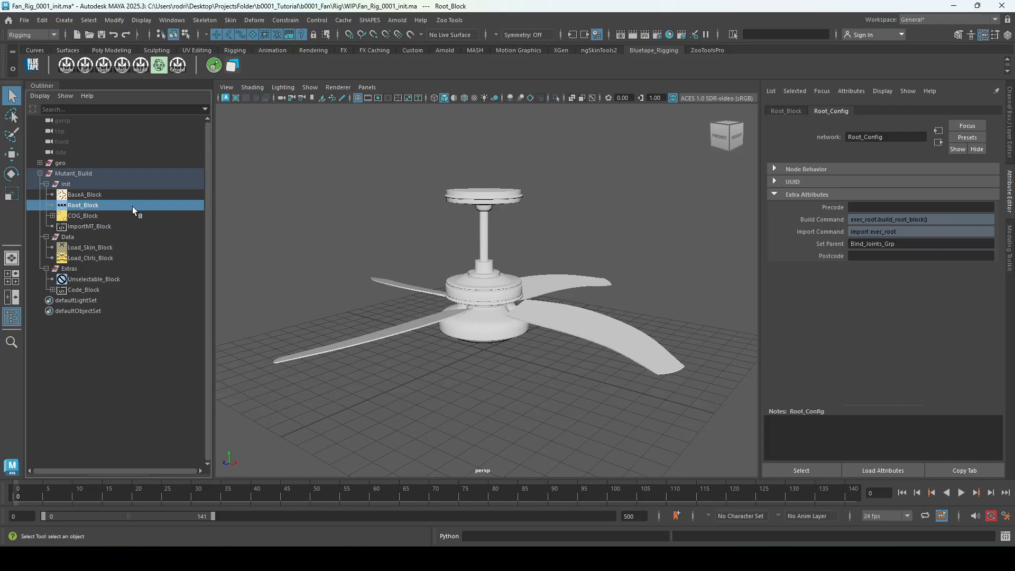
key("ctrl+z")
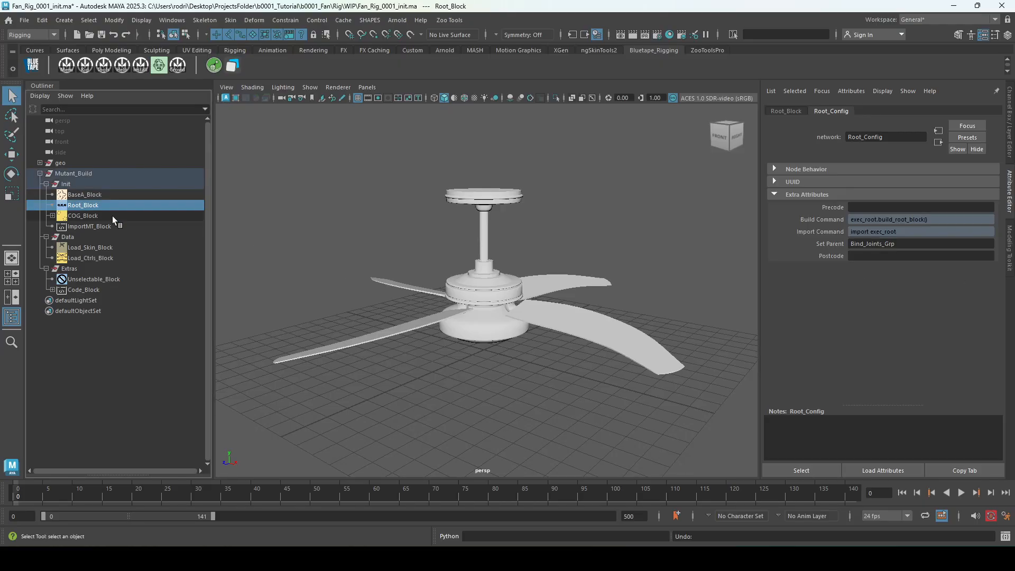
Expand COG_Block and raise its COG_Loc guide to the fan's ceiling mount, at Translate Y about 8.17.
left_click(112, 216)
left_click(53, 216)
left_click(86, 227)
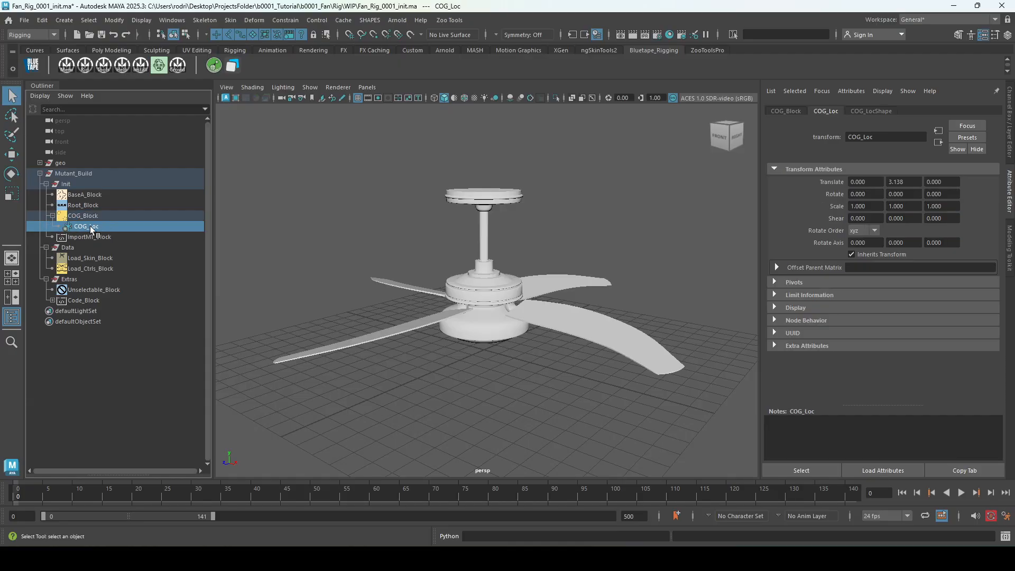
key("w")
left_click(518, 358)
key("ctrl+z")
left_click_drag(510, 329, 523, 328, "alt")
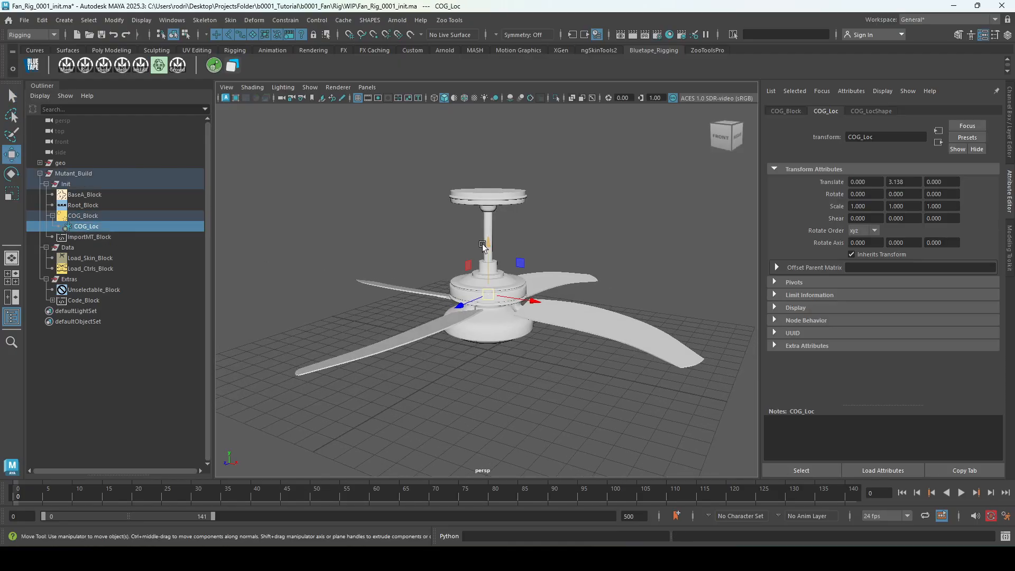
left_click_drag(488, 242, 497, 152)
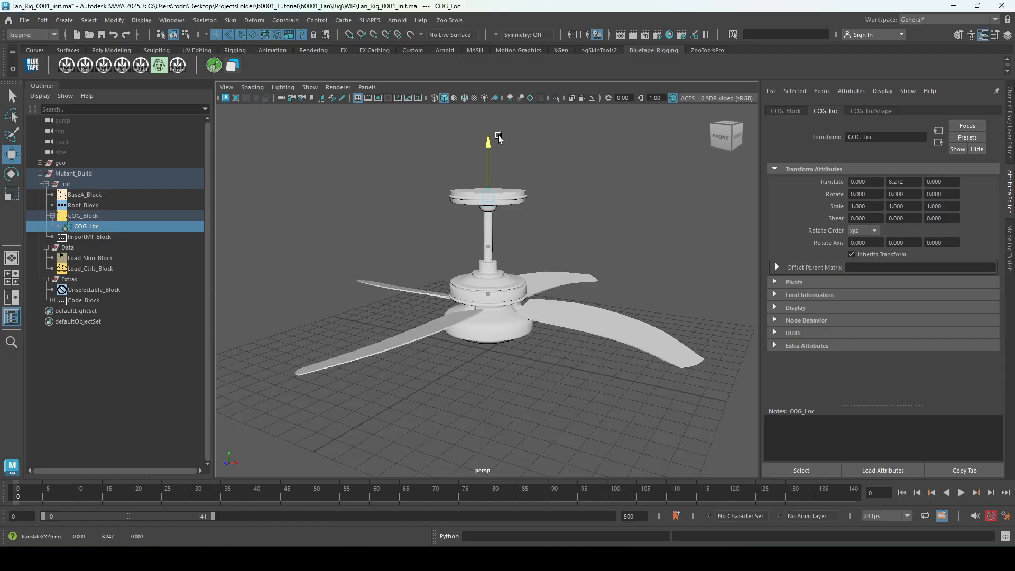
Fine-tune the COG_Loc guide's height against the ceiling mount in the side view, to Translate Y about 8.26.
key("space")
key("space")
scroll(630, 376, "up", 3)
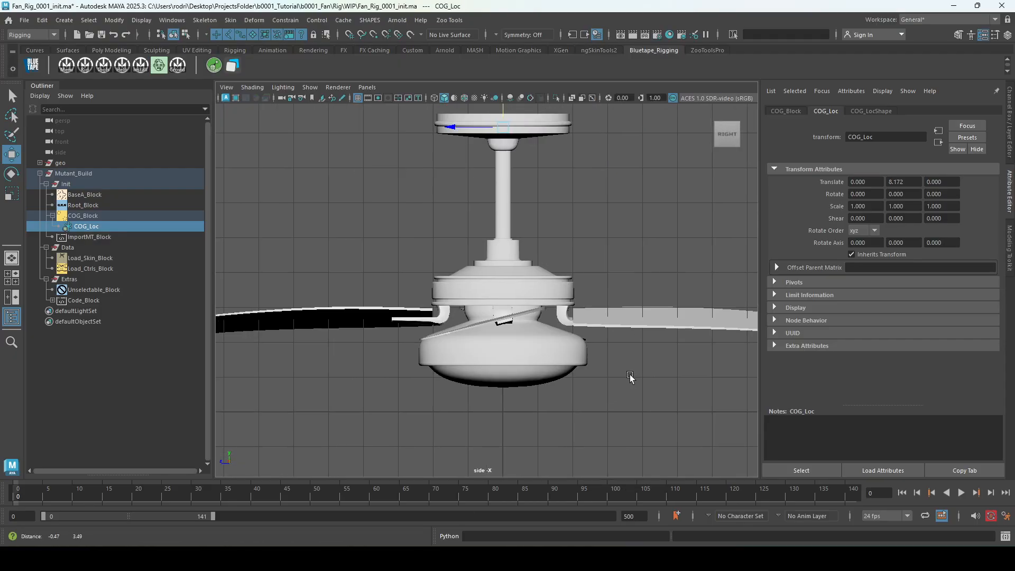
scroll(574, 233, "up", 4)
left_click_drag(529, 129, 531, 121)
key("space")
key("space")
right_click_drag(640, 224, 583, 282, "alt")
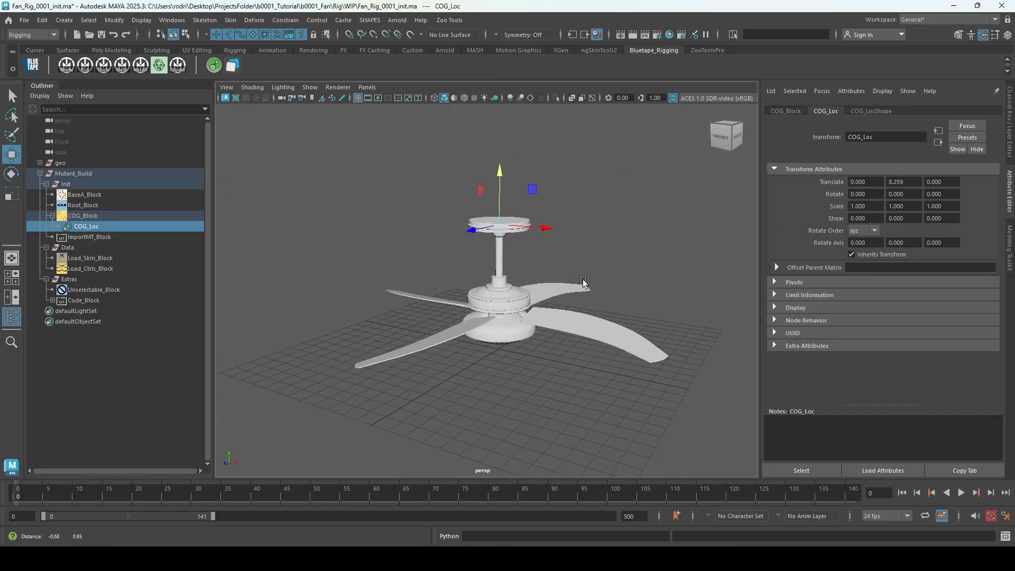
left_click_drag(583, 282, 581, 289, "alt")
Show ImportMT_Block's settings in the AutoRigger and highlight its Python import code for review.
left_click(89, 237)
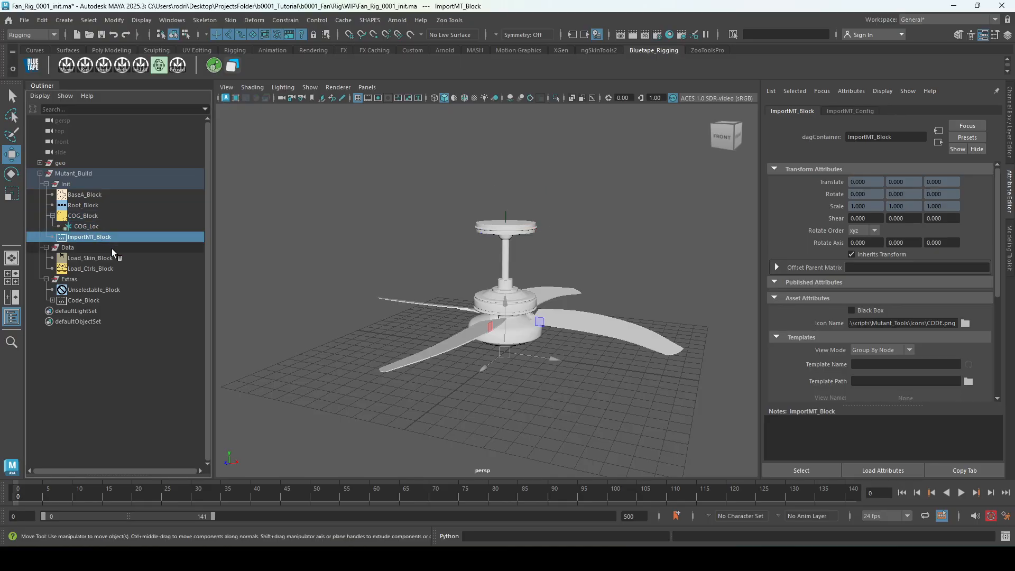
left_click_drag(1014, 126, 309, 93)
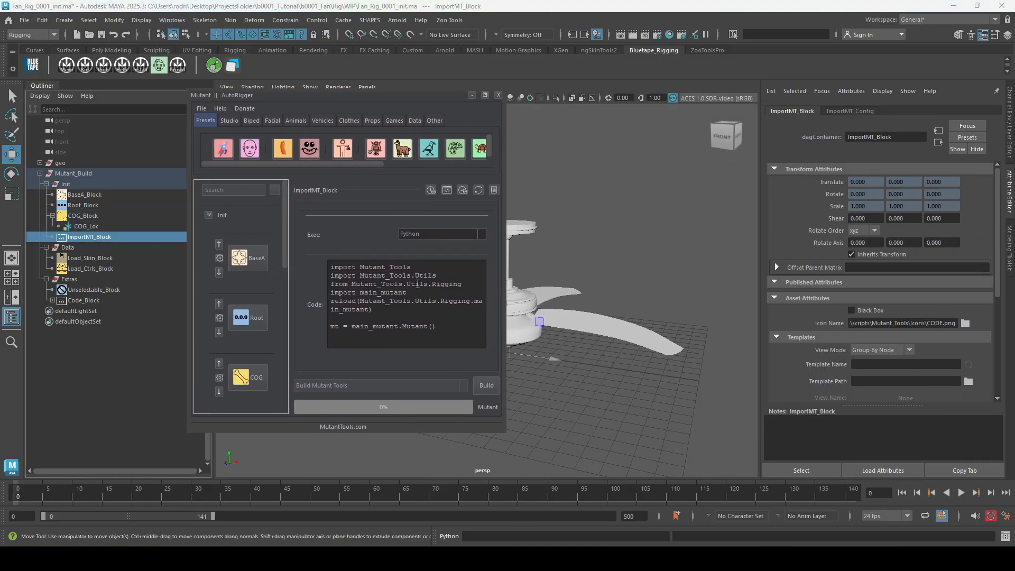
left_click_drag(455, 338, 330, 267)
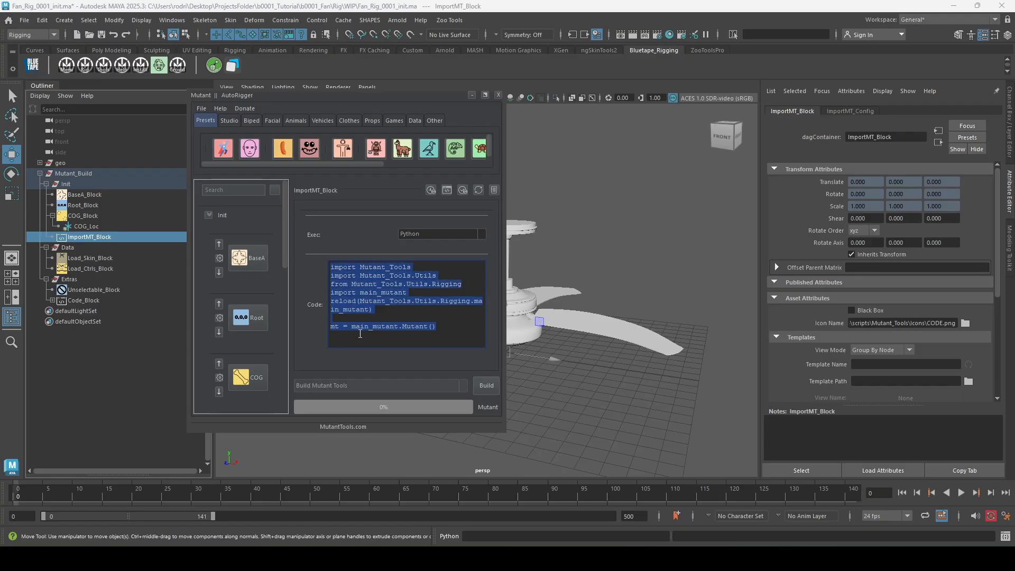
Highlight the line mt = main_mutant.Mutant() in ImportMT_Block's code, ending on its mt variable.
left_click(331, 329)
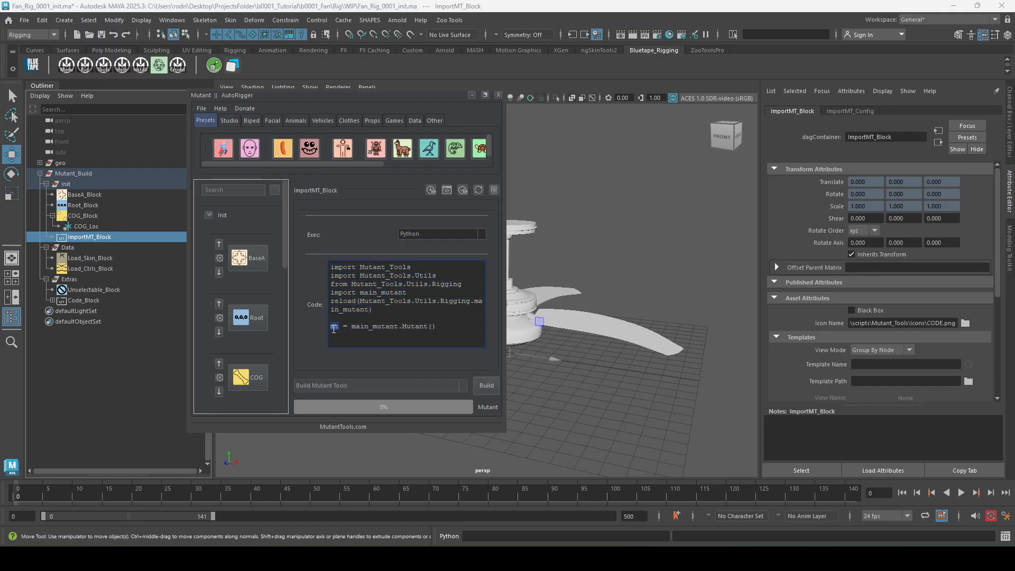
triple_click(334, 327)
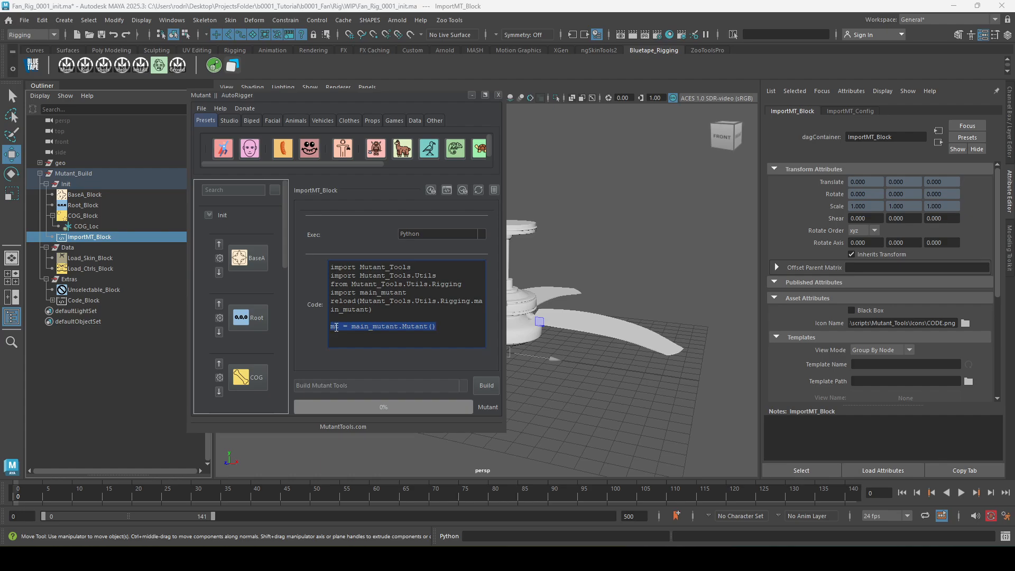
left_click(336, 328)
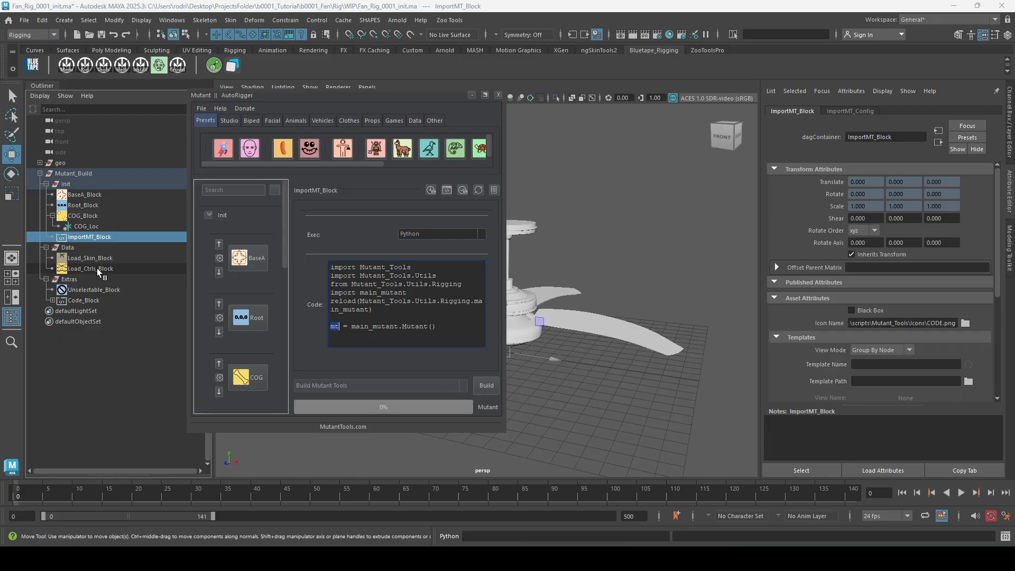
Move the AutoRigger window clear of the fan and compare the settings of Load_Skin_Block and Load_Ctrls_Block.
left_click_drag(351, 233, 869, 243)
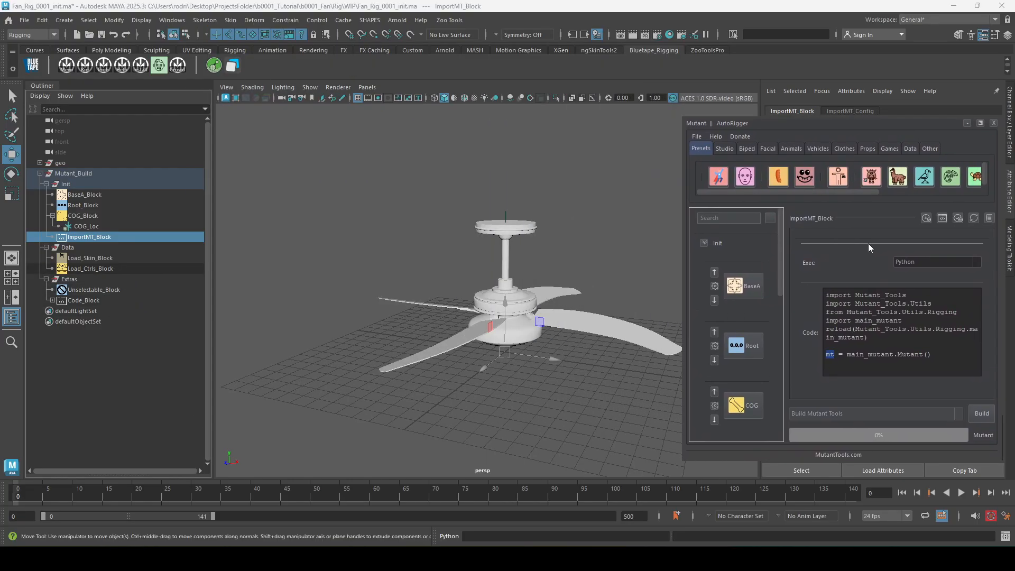
left_click(103, 261)
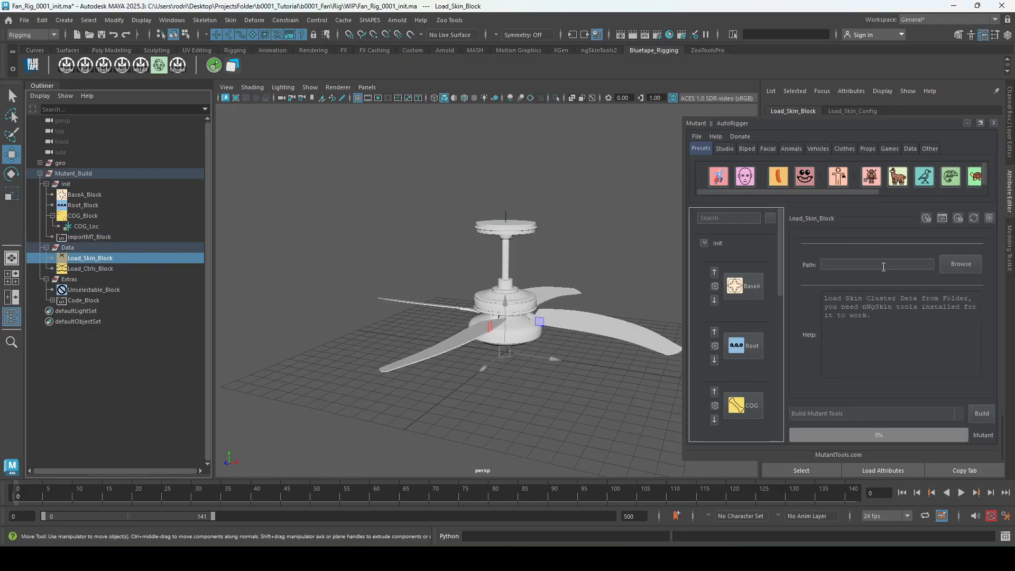
left_click(118, 269)
left_click(875, 269)
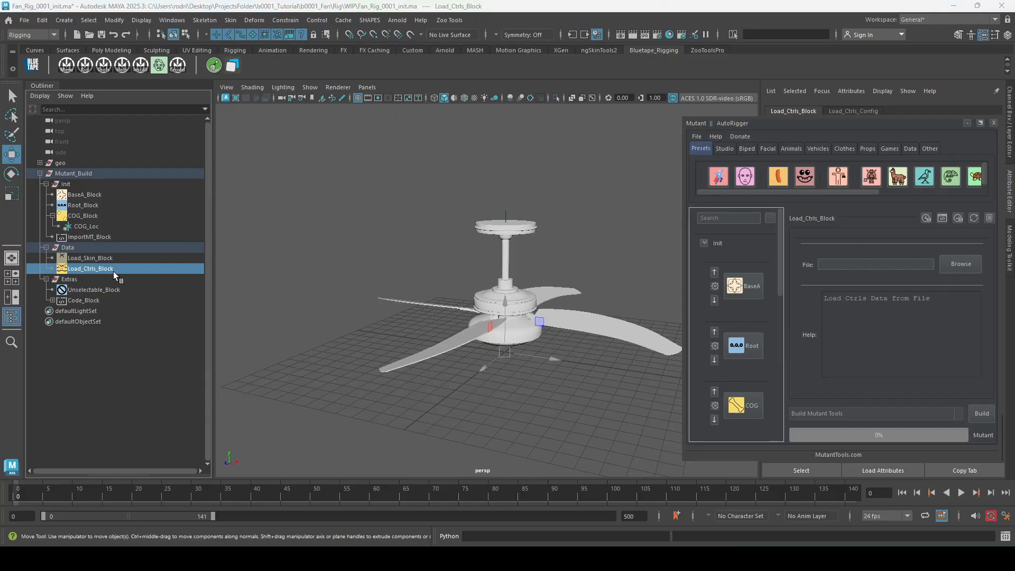
left_click(132, 258)
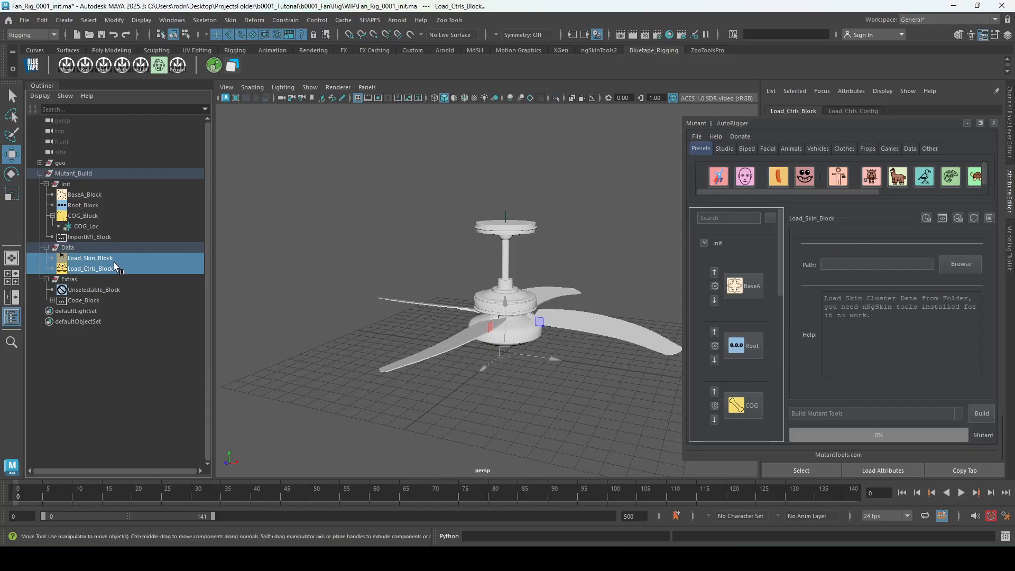
left_click(128, 268)
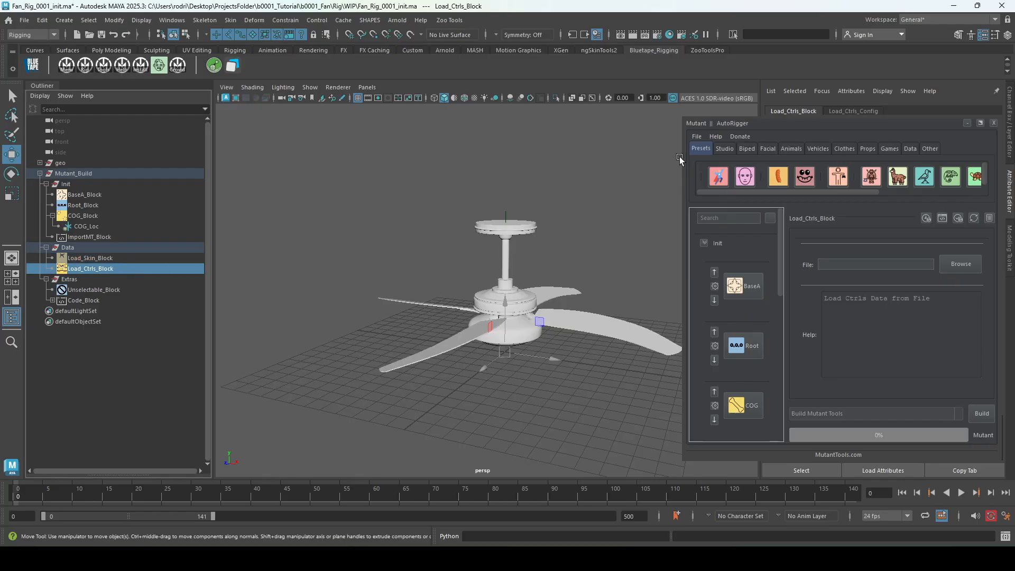
Review the AutoRigger's commands for saving and loading skins and controls, and revisit the two Data load blocks.
left_click(698, 137)
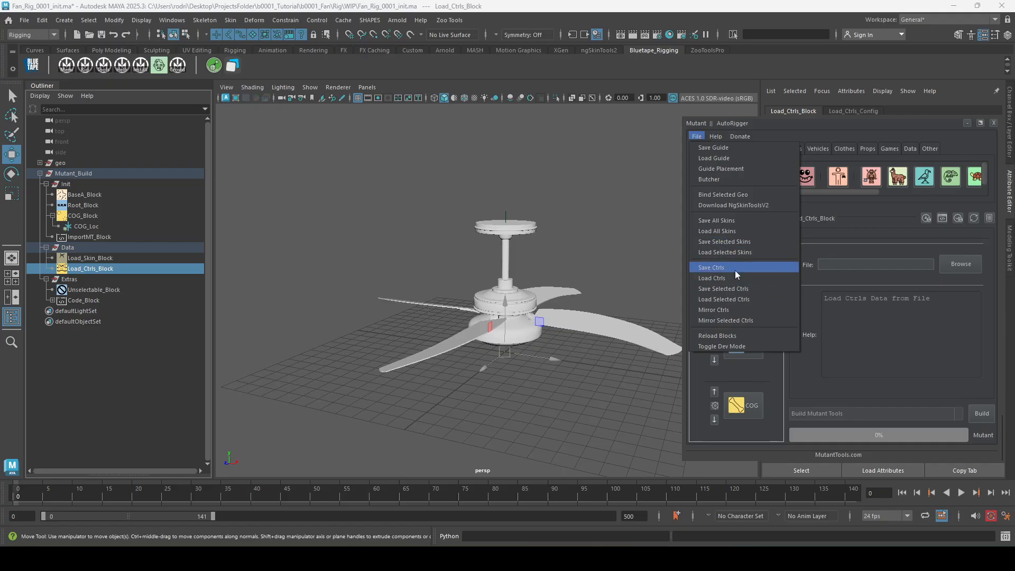
left_click(576, 256)
left_click(118, 268)
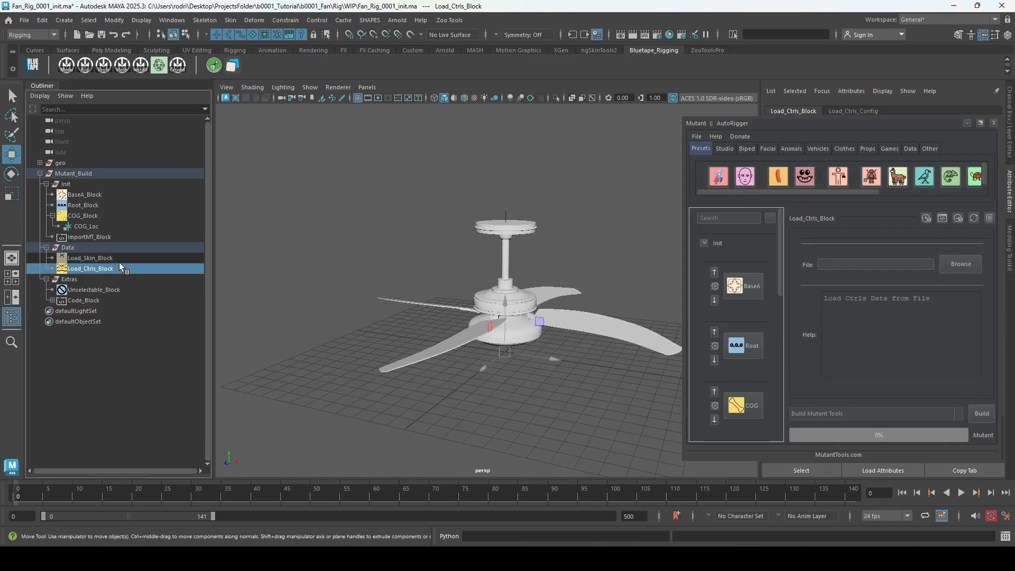
left_click(119, 262)
left_click(107, 266)
Show Unselectable_Block's settings and examine its SetGeo value against the geo group.
left_click(121, 289)
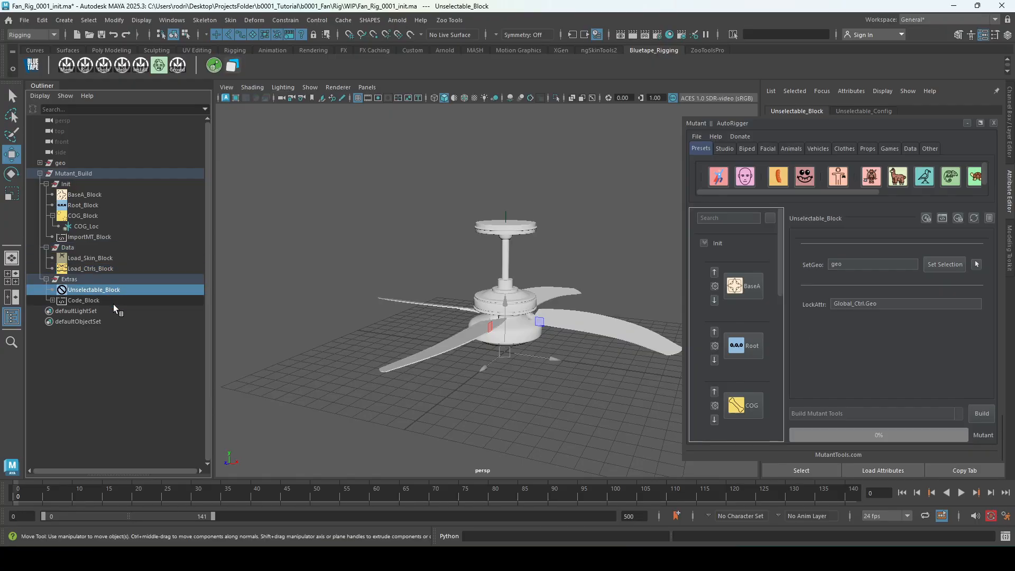
left_click(83, 164)
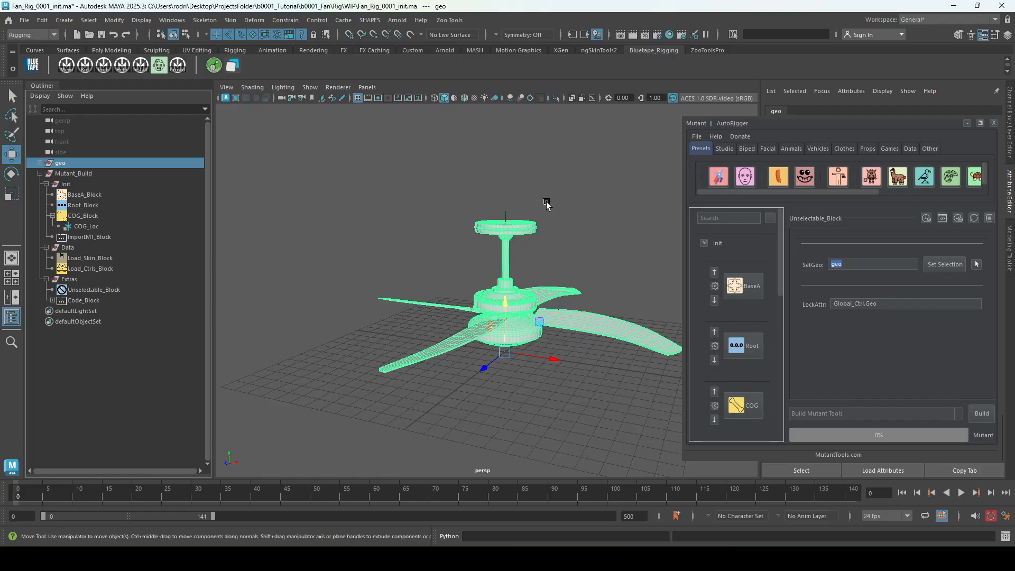
left_click(94, 290)
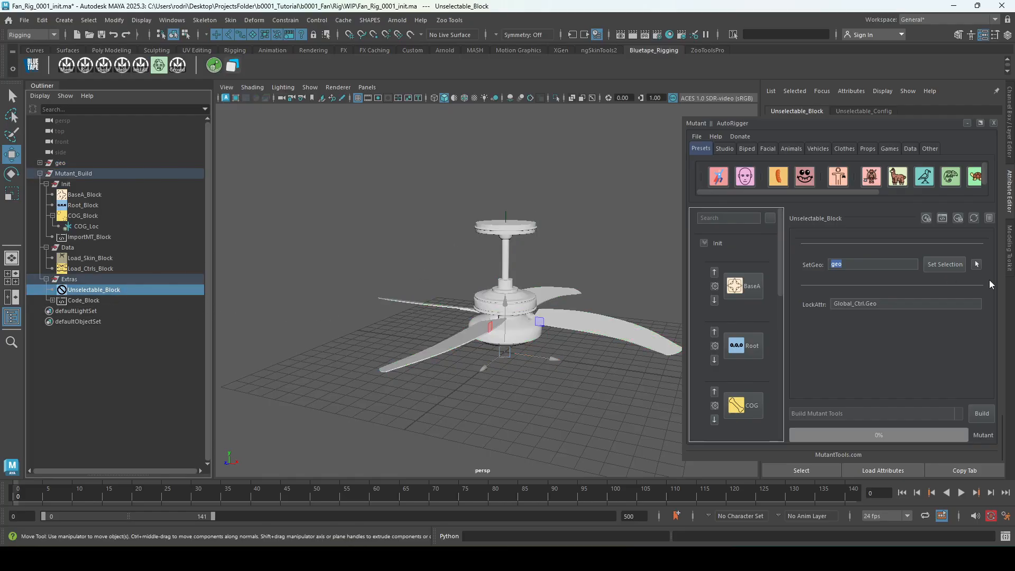
left_click(854, 263)
left_click(845, 269)
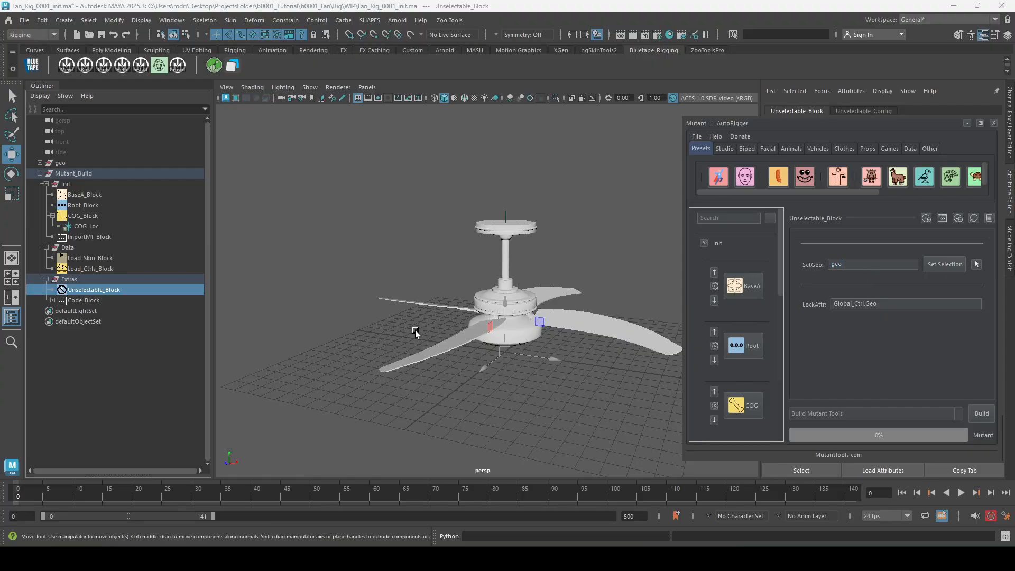
Select the ceiling fan blades in the viewport to check that they are selectable, and clear the selection.
left_click(548, 303)
left_click(571, 312)
left_click(578, 303)
left_click(592, 316)
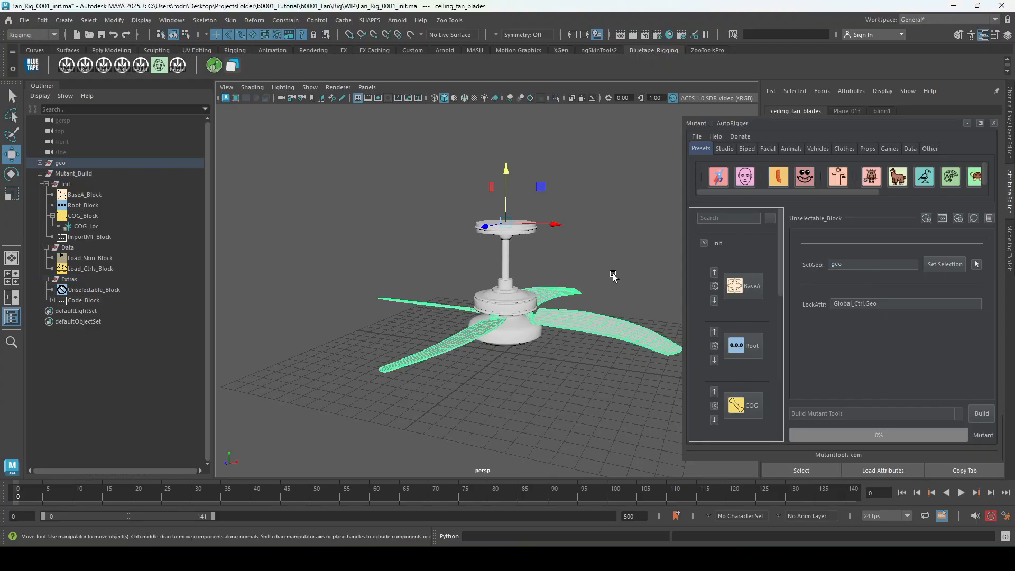
left_click(618, 274)
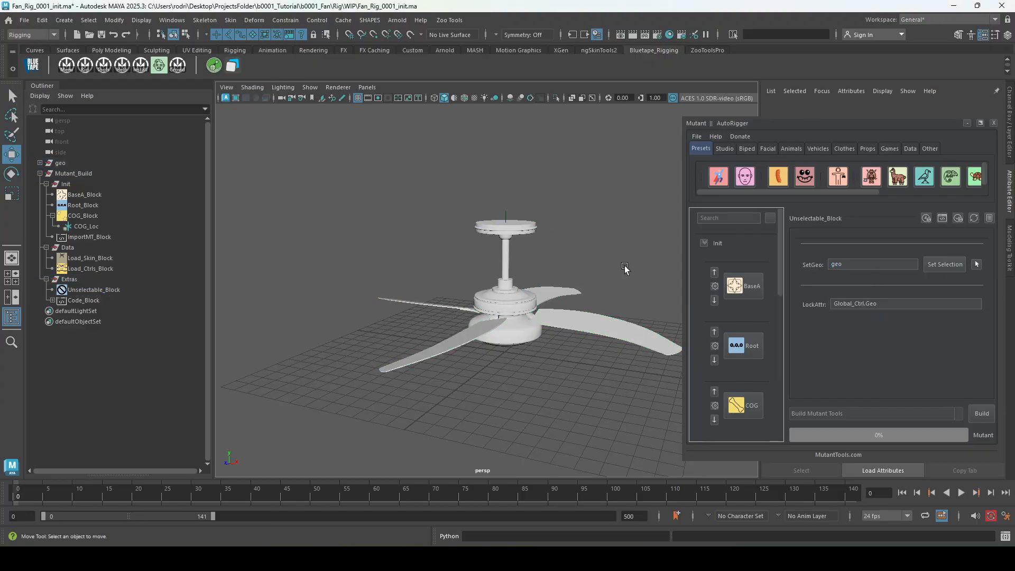
Show Code_Block's settings, examining its Python and Mel execution options and its empty code area.
left_click(90, 301)
left_click(929, 264)
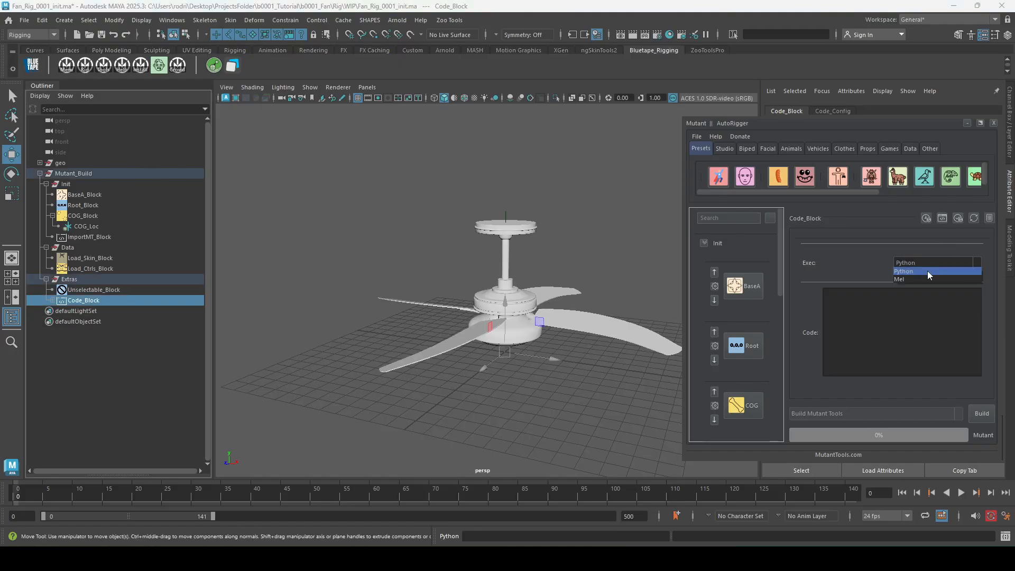
left_click(914, 280)
left_click(905, 271)
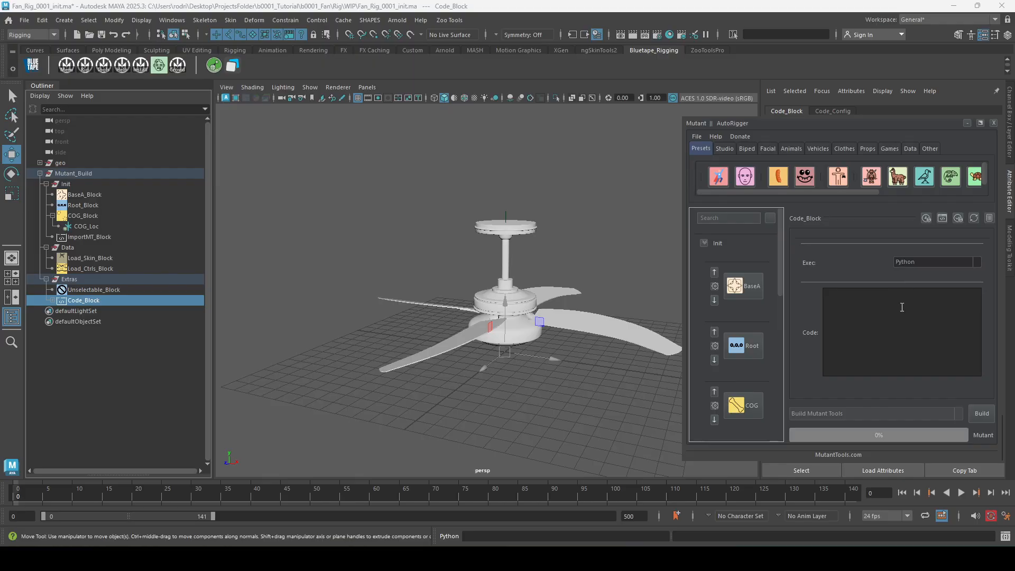
left_click(896, 326)
Build the fan rig from the current Mutant blocks.
left_click_drag(927, 394, 886, 392)
left_click(374, 286)
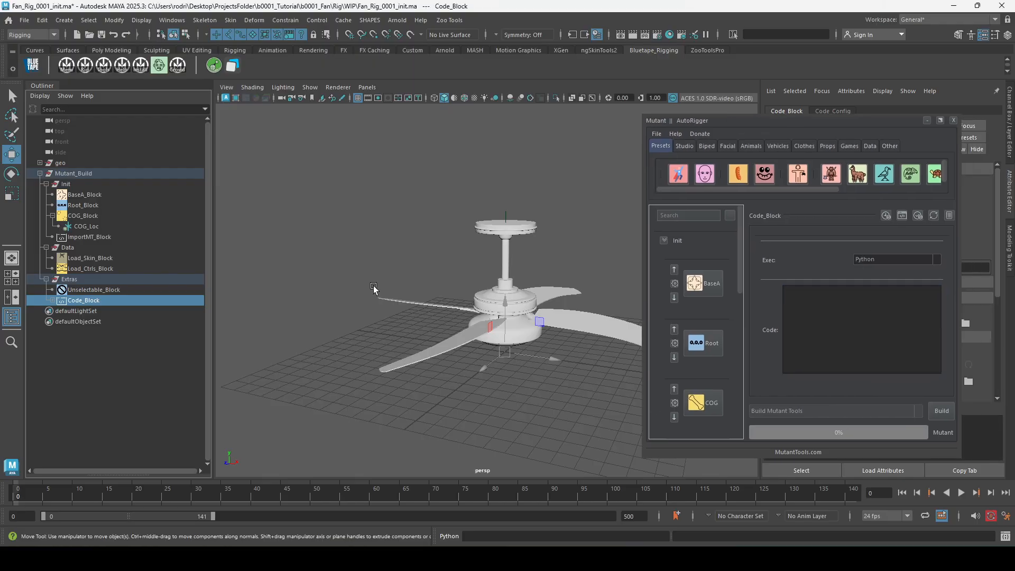
left_click(952, 411)
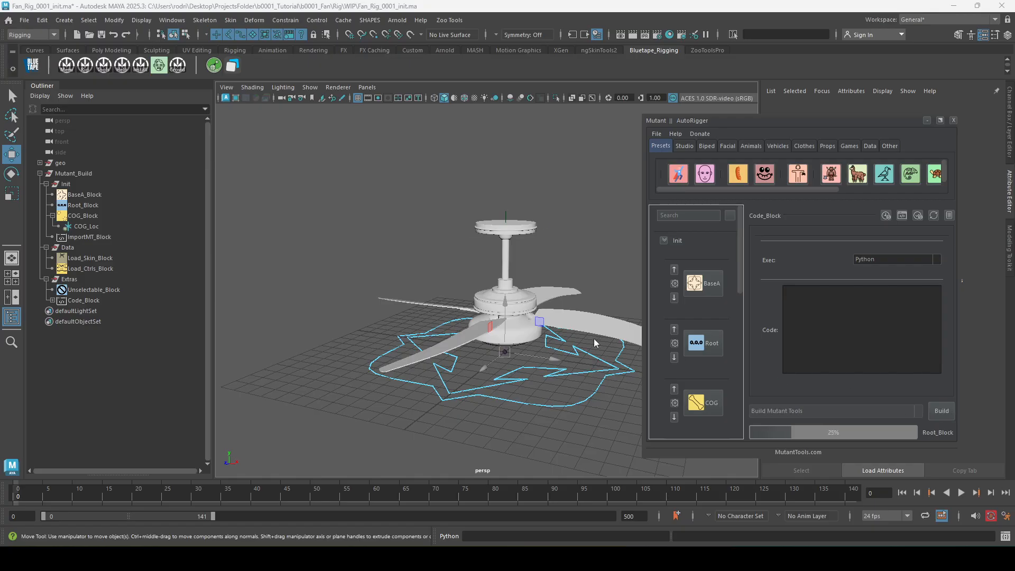
right_click_drag(575, 283, 580, 297, "alt")
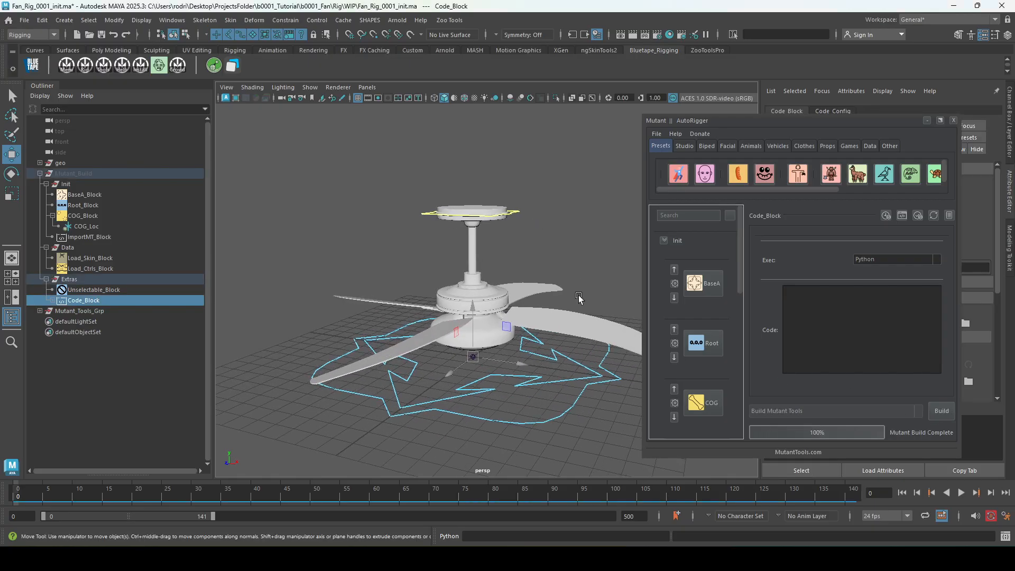
mouse_move(576, 293)
left_mouse_down("alt")
mouse_move(575, 301)
mouse_move(575, 289)
left_mouse_up("alt")
Try moving Global_Ctrl around the fan's base and undo the move.
left_click_drag(559, 405, 586, 430)
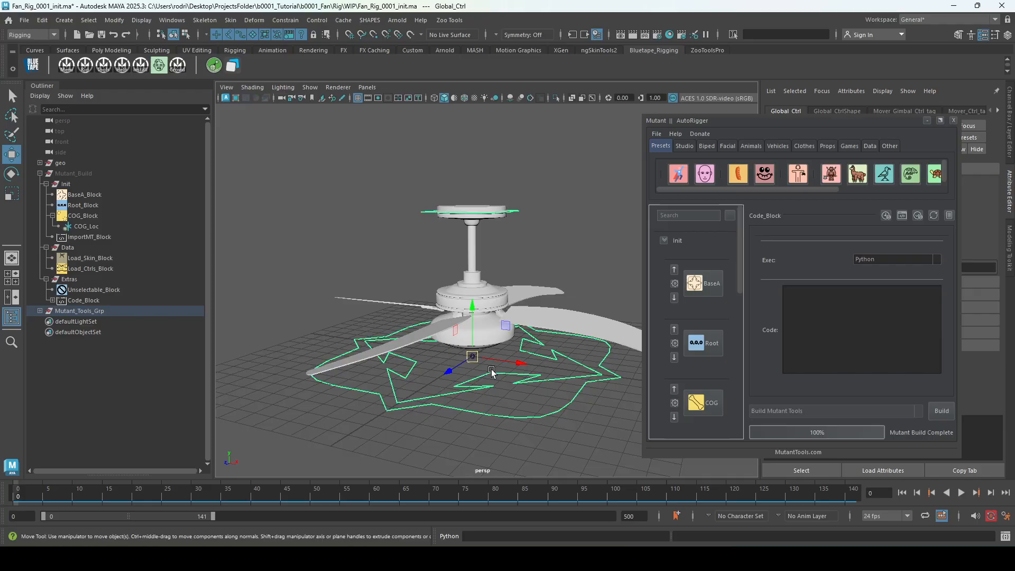
left_click_drag(472, 357, 353, 308)
key("ctrl+z")
Select COG_Ctrl at the ceiling mount, try moving it freely, and undo the moves.
left_click(518, 212)
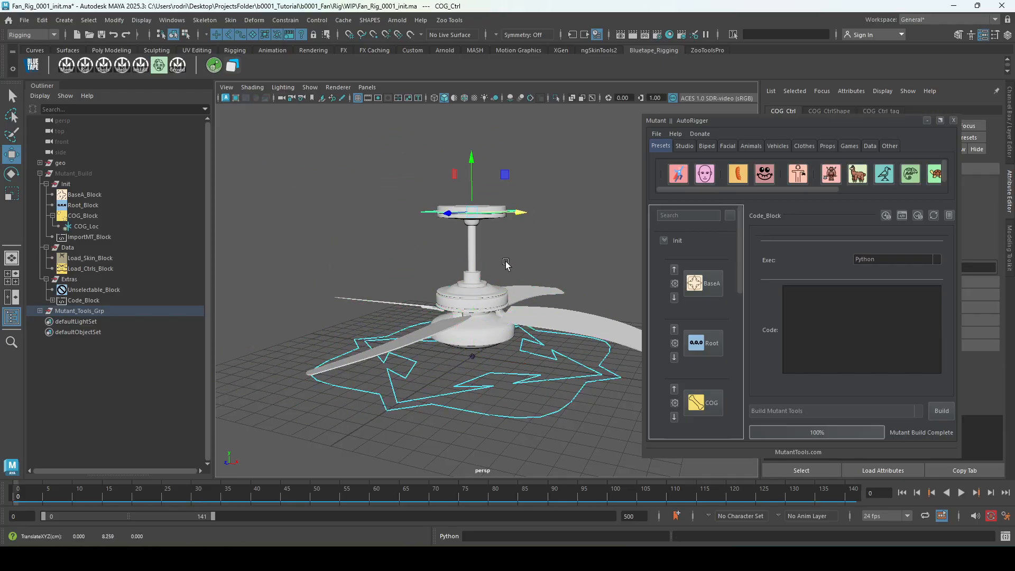
left_click_drag(508, 264, 519, 273, "alt")
middle_click_drag(516, 272, 453, 257)
key("ctrl+z")
left_click_drag(478, 218, 464, 170)
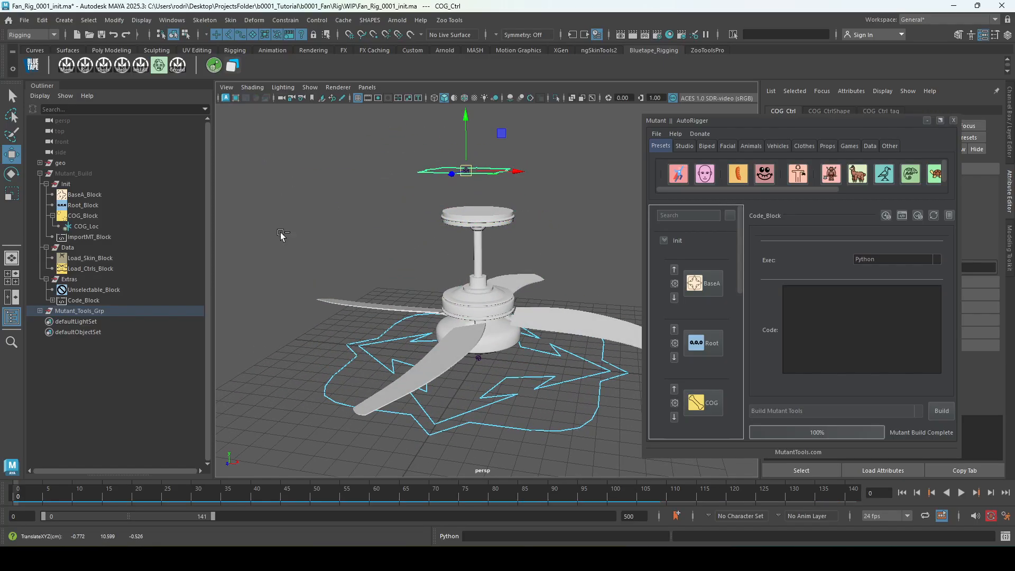
key("ctrl+z")
Expand Mutant_Tools_Grp and the Ctrl_Grp hierarchy to examine the built controls down to COG_Gimbal_Ctrl.
left_click(109, 310)
left_click(39, 312)
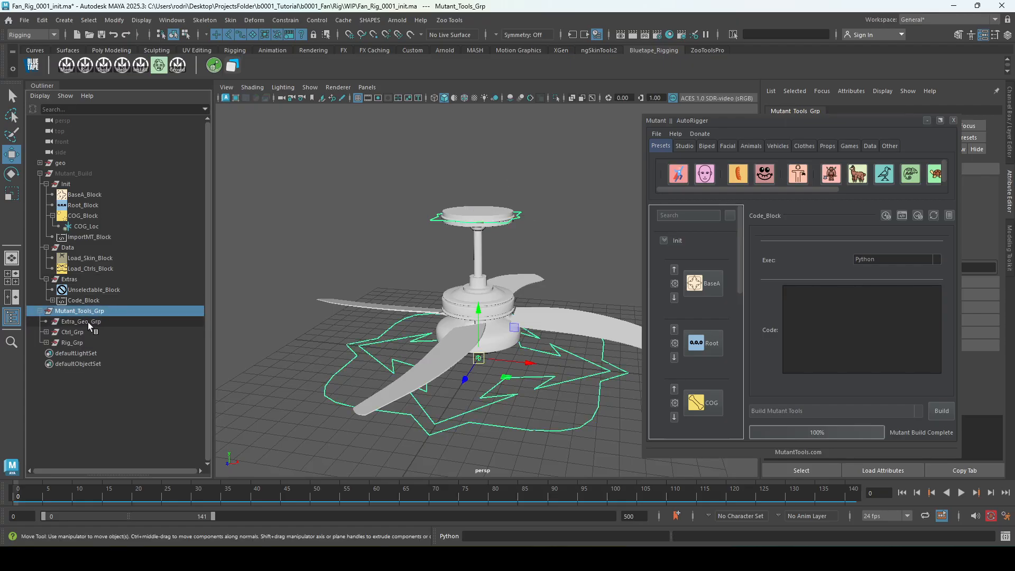
left_click(96, 322)
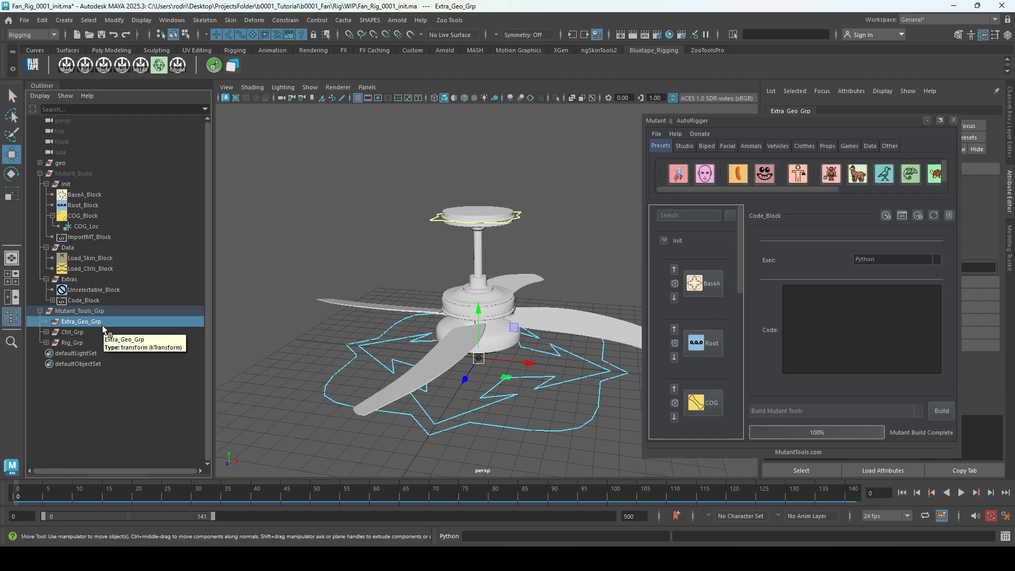
left_click(77, 333)
left_click(46, 332)
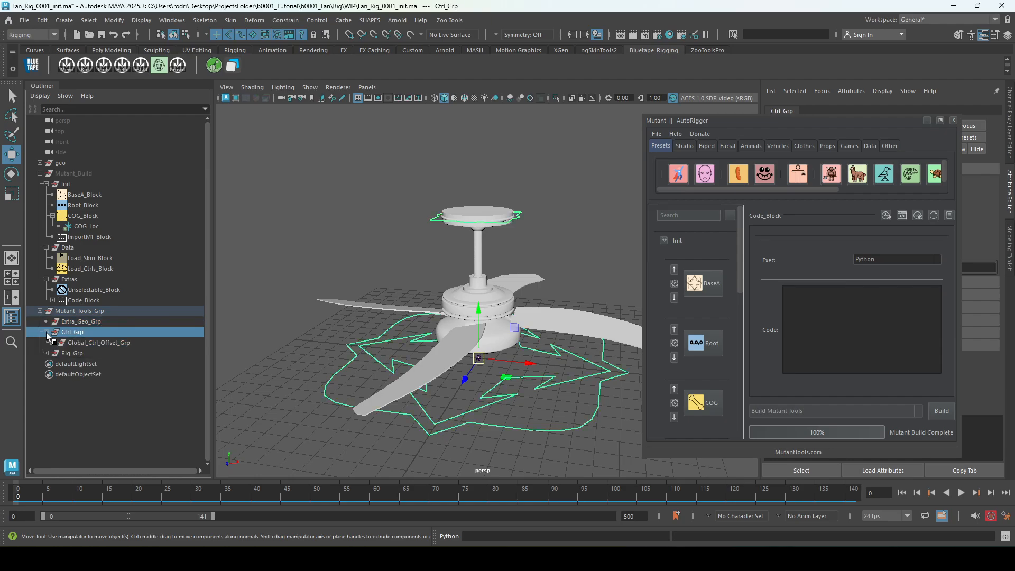
left_click(52, 342, "shift")
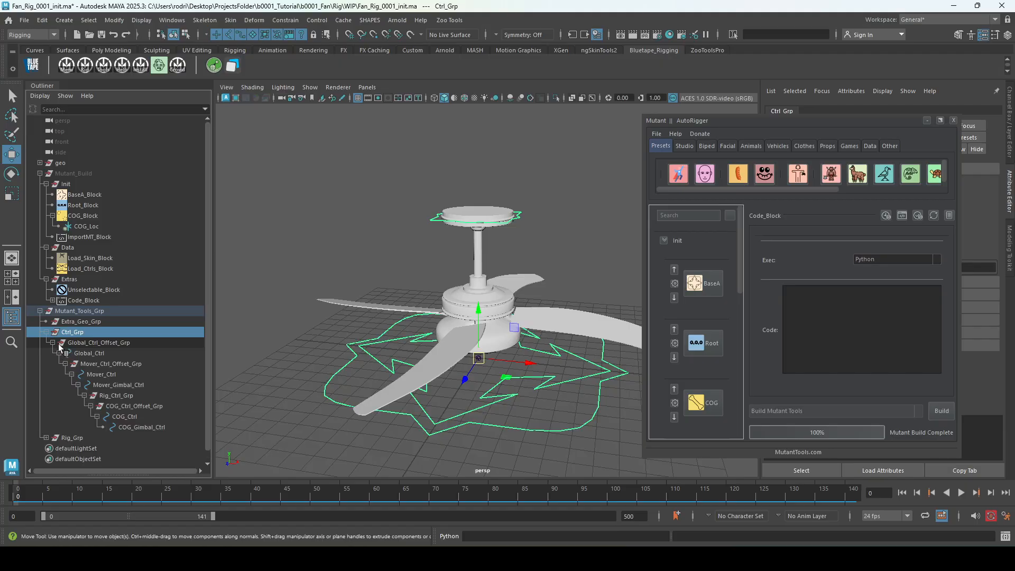
left_click(156, 426)
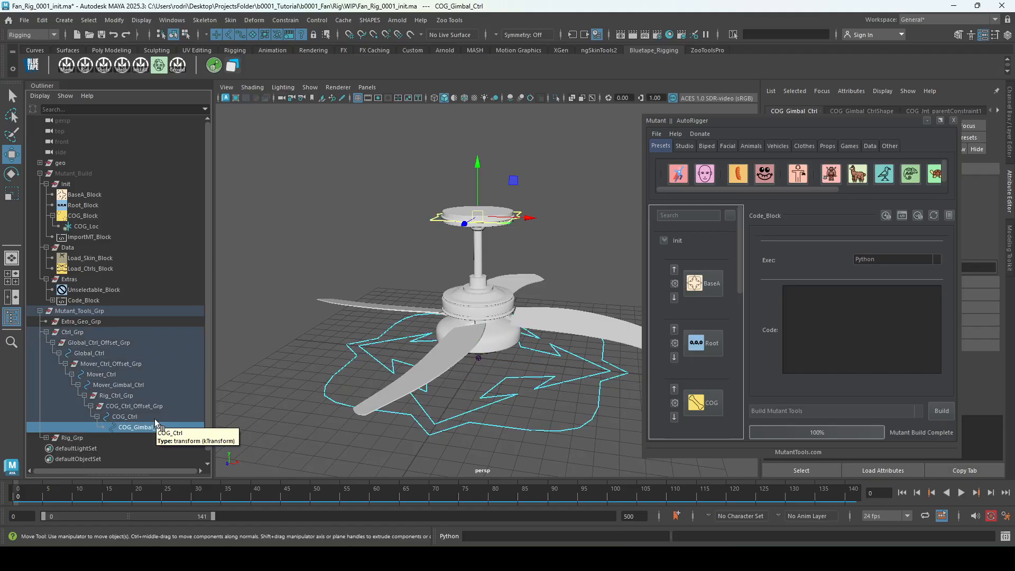
Collapse Ctrl_Grp and expand Rig_Grp and Bind_Joints_Grp to inspect the Root and COG_Bnd joints.
left_click(79, 333)
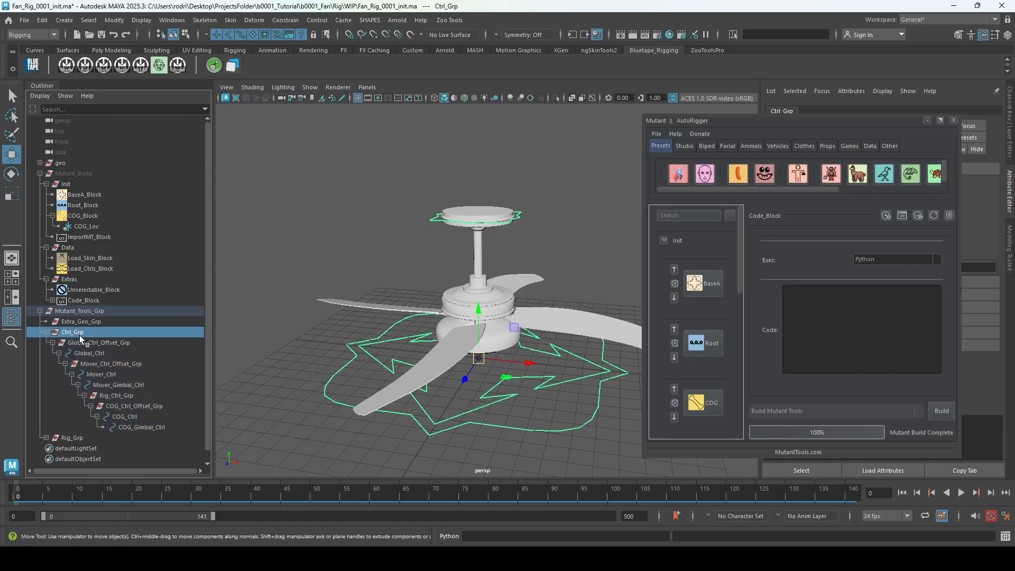
left_click(46, 332)
left_click(46, 343)
left_click(47, 344)
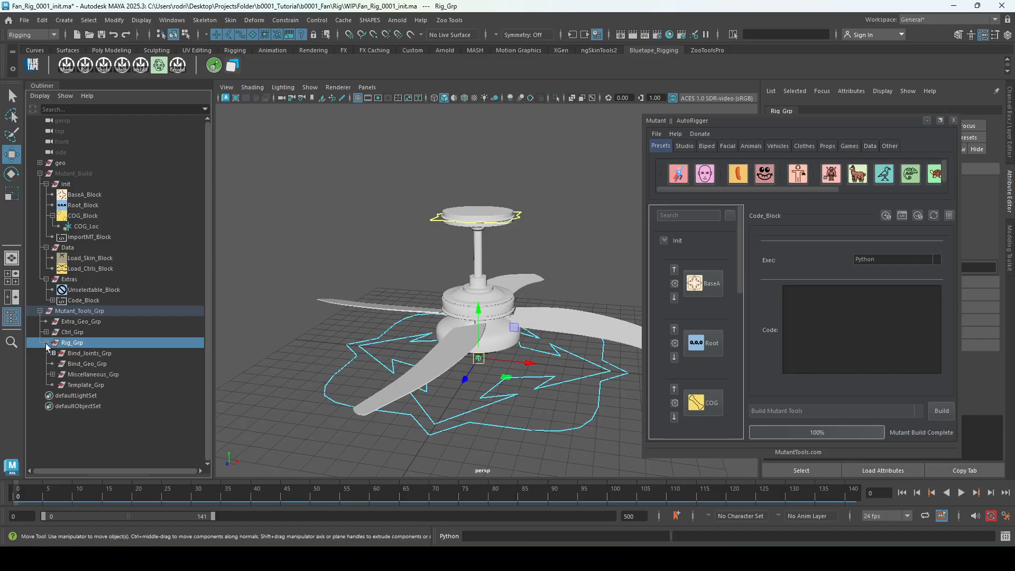
left_click(104, 354)
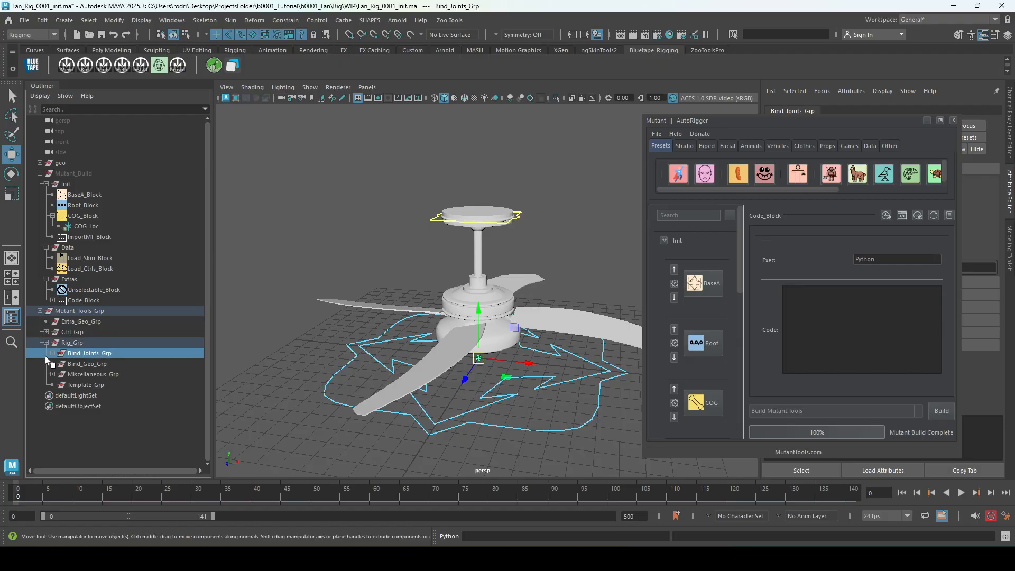
left_click(53, 354)
left_click(100, 364)
left_click_drag(478, 391, 496, 217, "alt")
left_click(115, 374)
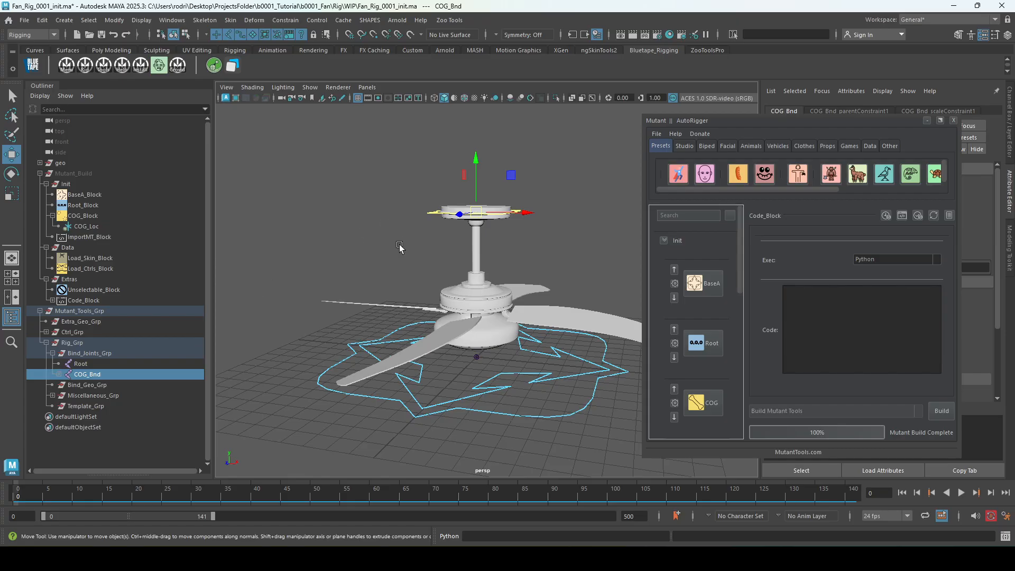
Select Bind_Geo_Grp, and select every bind joint by name with the wildcard *_Bnd.
left_click(95, 385)
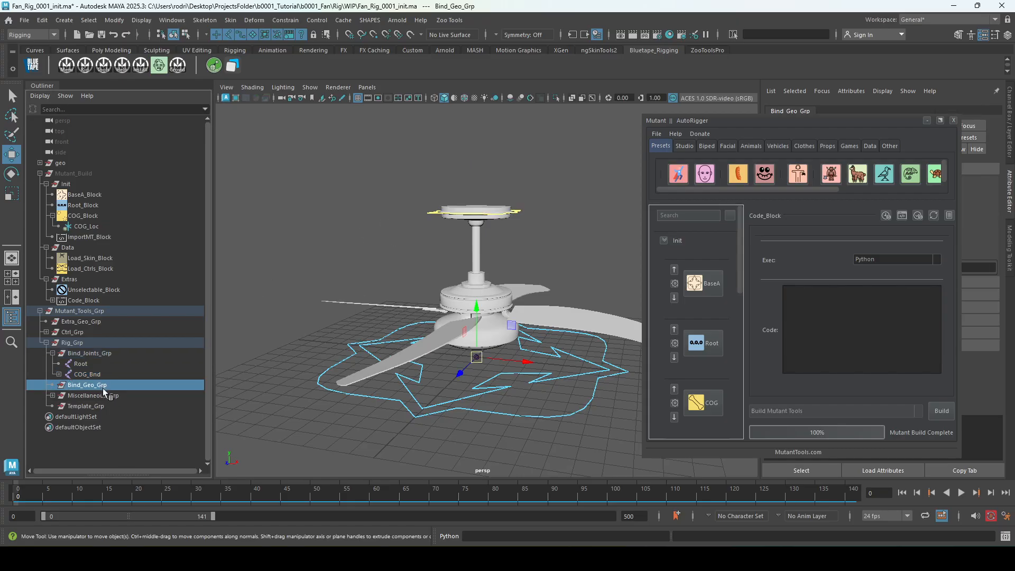
left_click(806, 32)
type("*_Bnd")
key("Return")
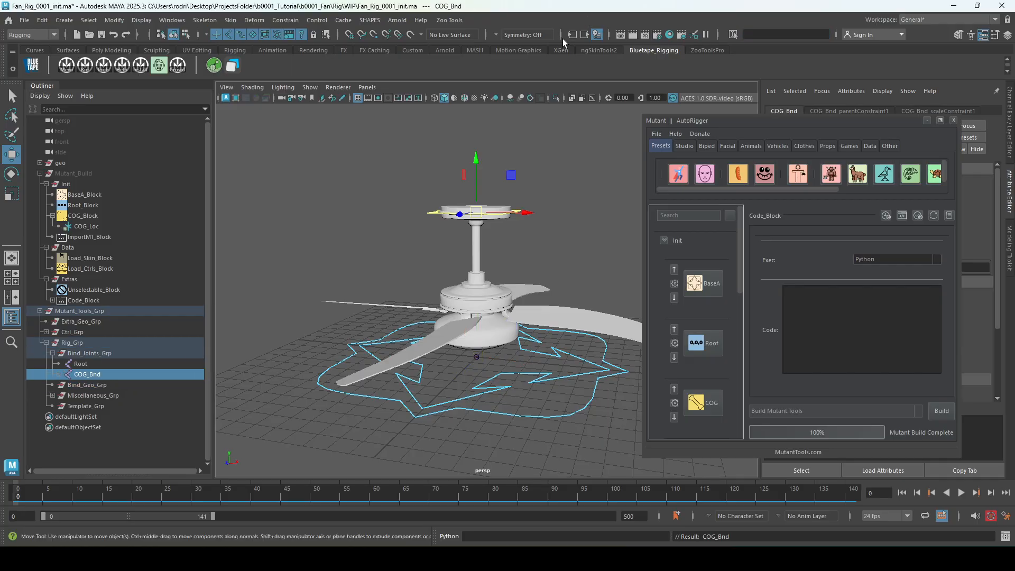
Expand Miscellaneous_Grp in the rig hierarchy to inspect COG_Rig_Grp and its COG_Int joint.
left_click(96, 397)
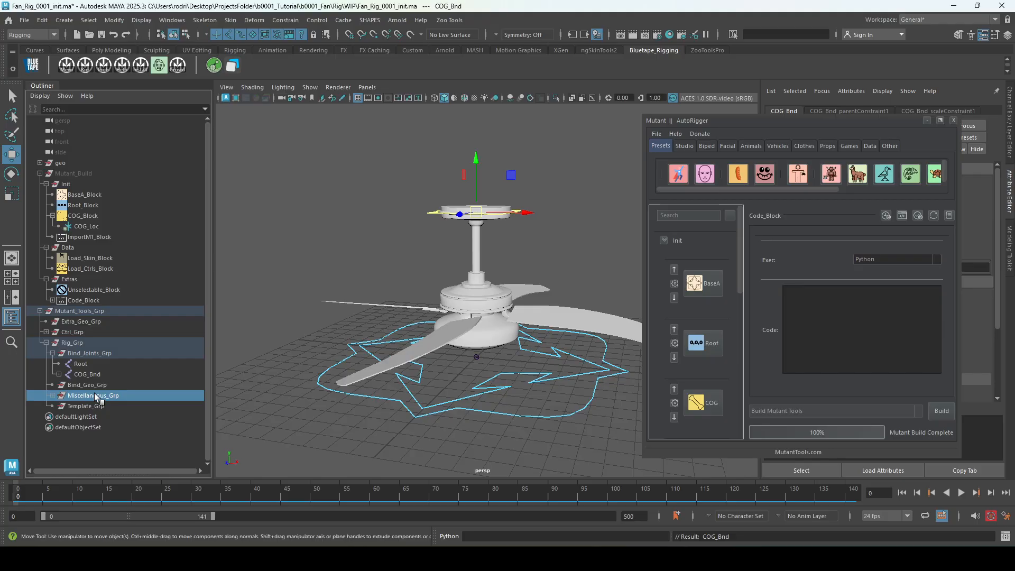
left_click(53, 396)
left_click(58, 406)
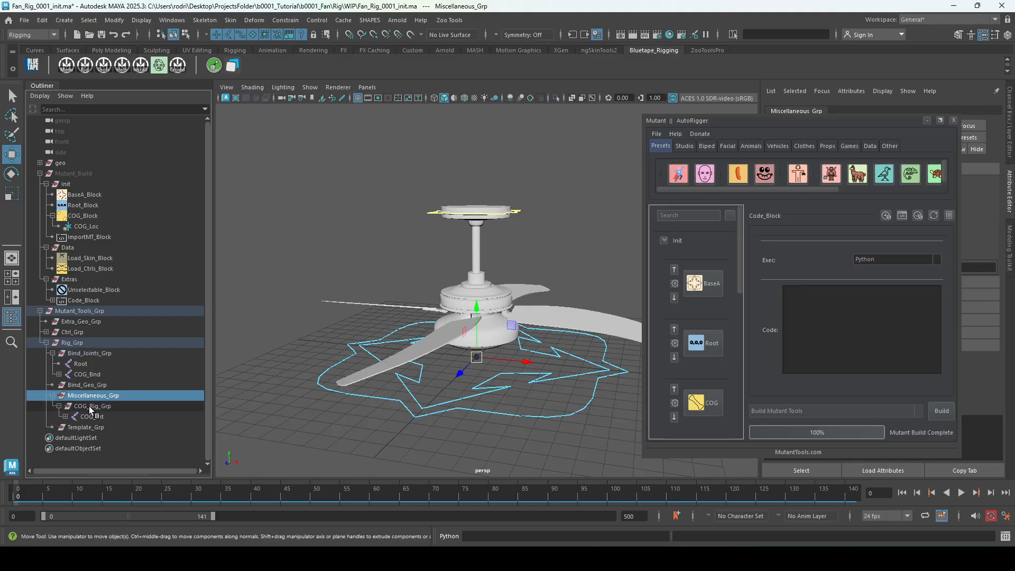
left_click(96, 406)
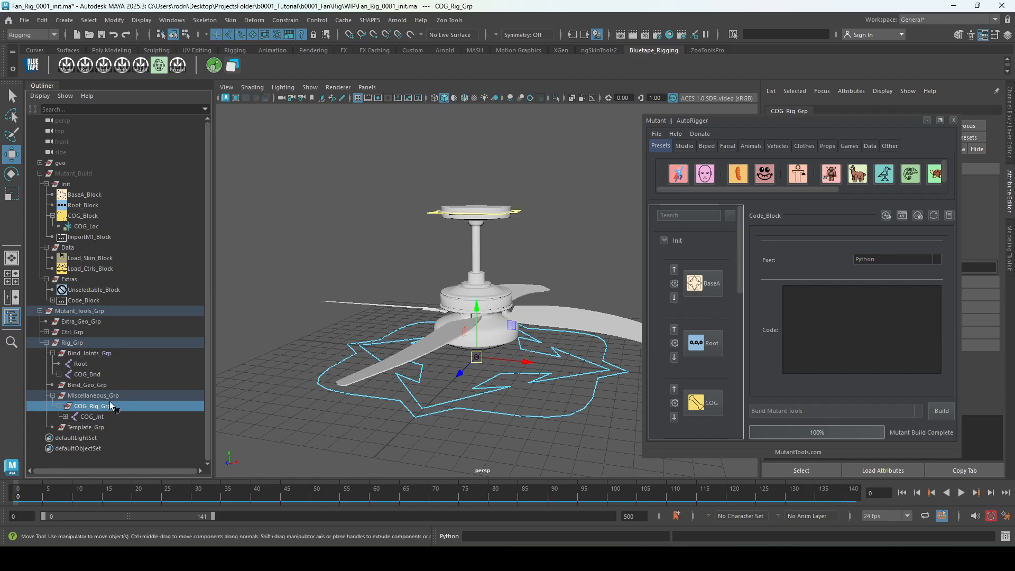
left_click(112, 398)
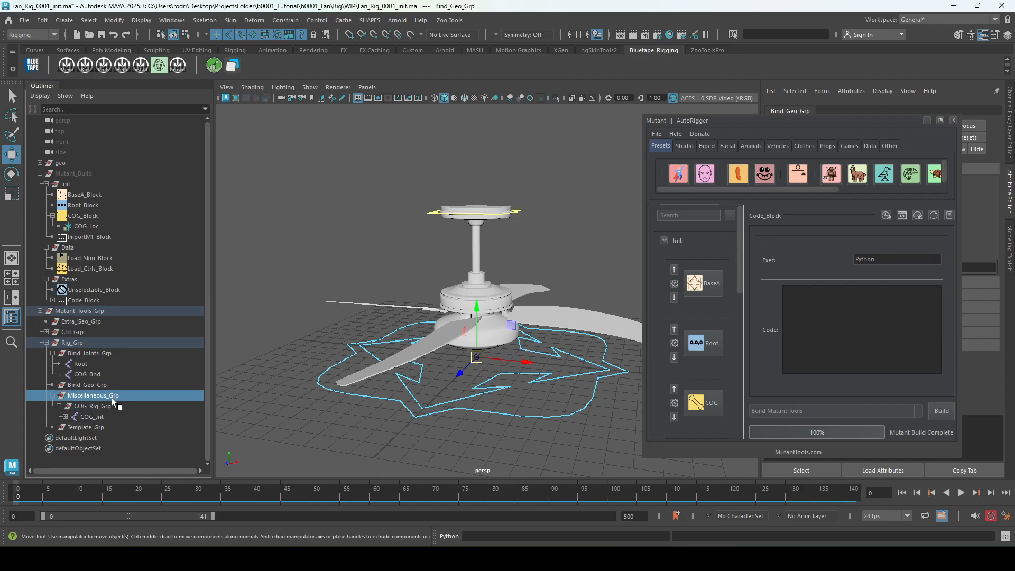
Check Template_Grp and remove the Mutant_Build group with its blocks from the scene, leaving nothing selected.
left_click(84, 428)
left_click(76, 185)
left_click_drag(75, 186, 104, 430)
left_click(273, 314)
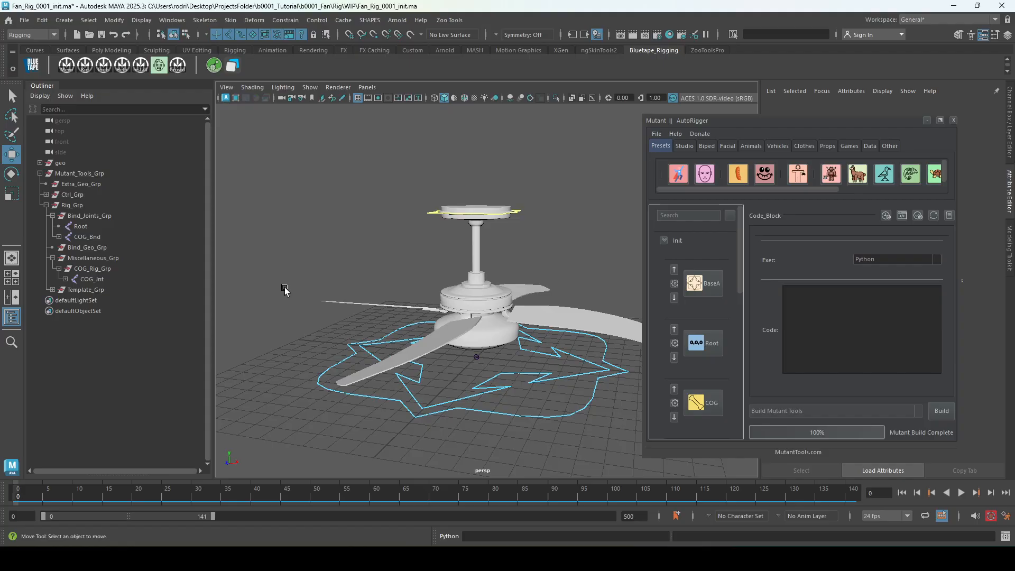
Hide Rig_Grp so that its joints and contents are not displayed in the scene.
left_click(94, 258)
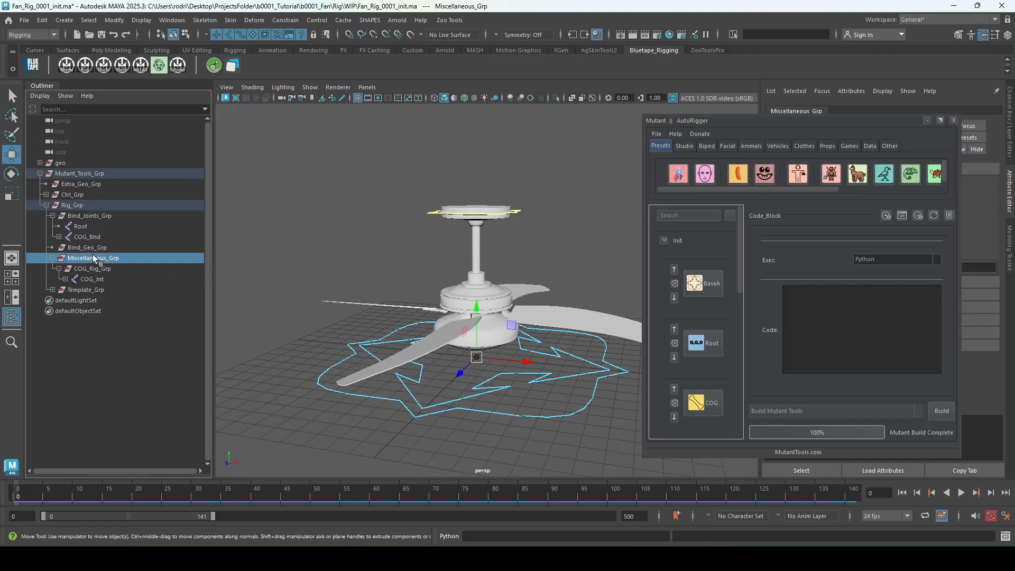
key("h")
left_click(71, 206)
key("h")
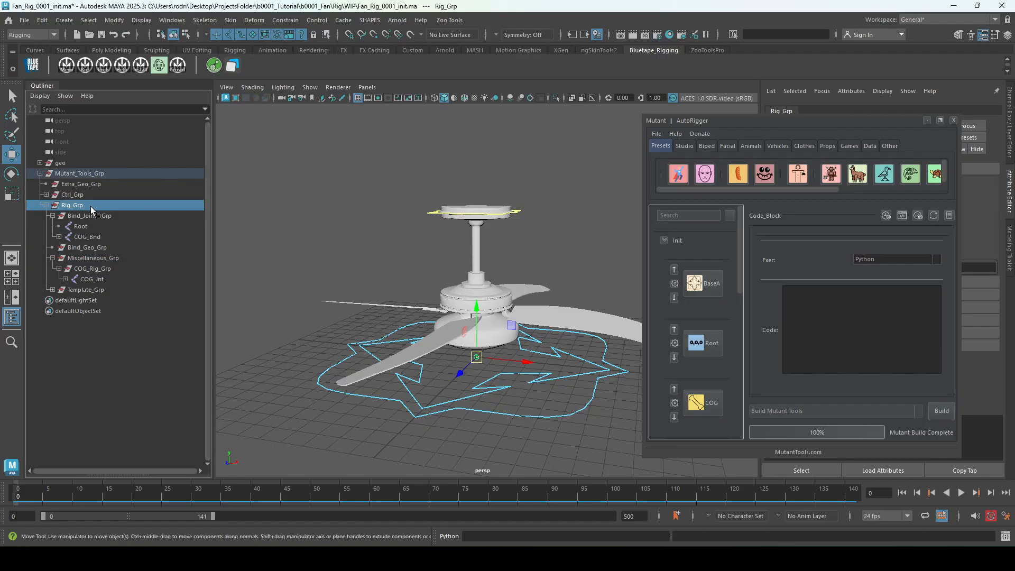
Select Global_Ctrl around the fan, clear the AutoRigger window out of the way, and display the control's channels.
left_click(72, 195)
left_click(349, 231)
left_click_drag(349, 231, 540, 349, "alt")
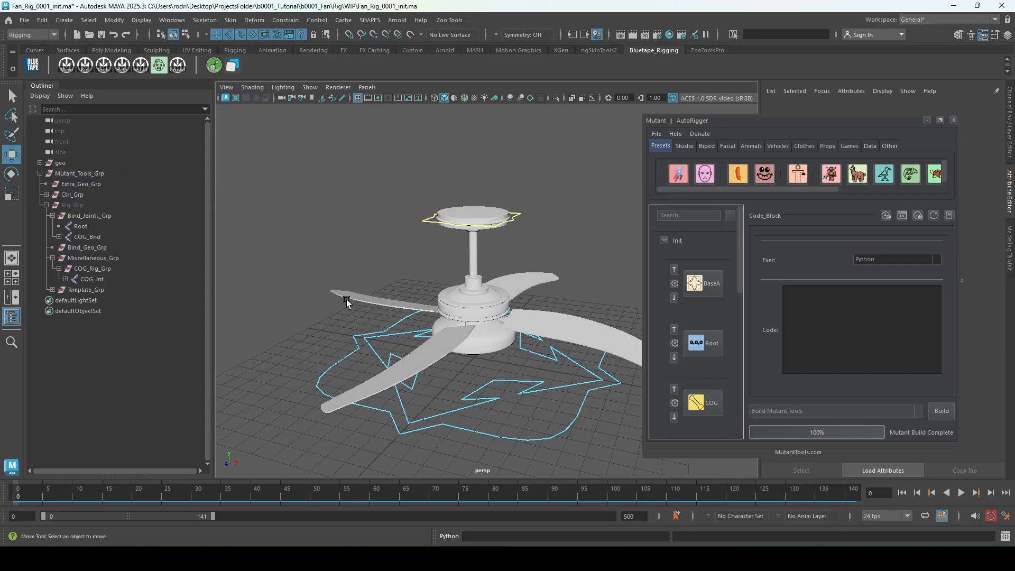
left_click(466, 309)
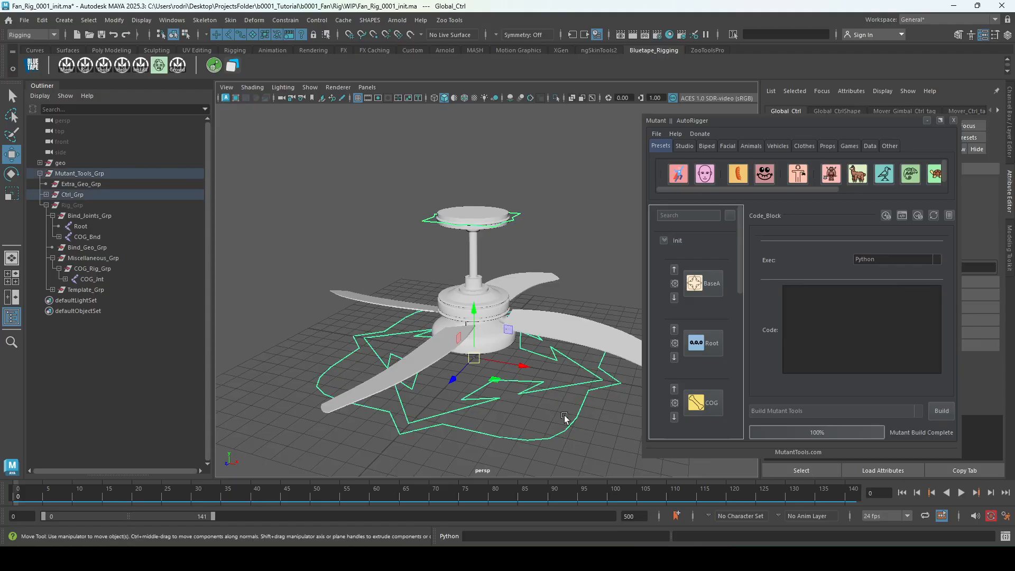
left_click(953, 120)
left_click(1009, 123)
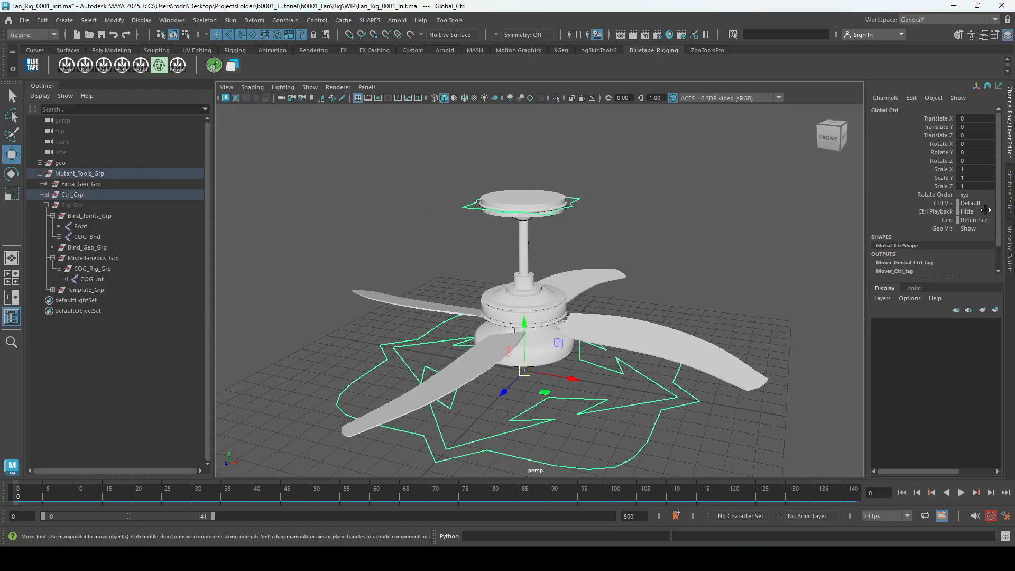
Check the Geo attribute of Global_Ctrl, try selecting the ceiling fan blades directly, and undo that selection.
left_click(950, 221)
left_click(608, 339)
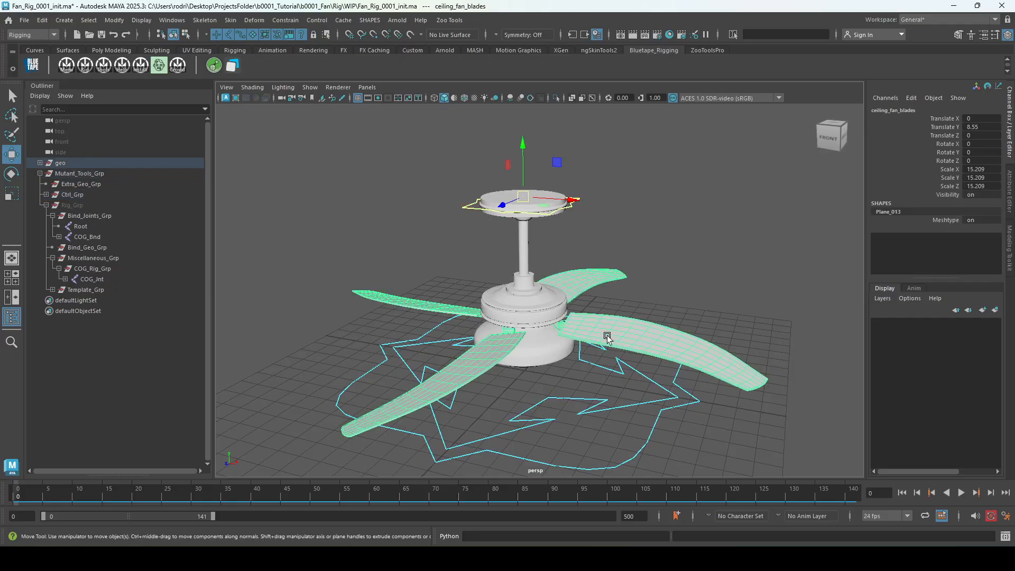
key("ctrl+z")
middle_click_drag(723, 293, 693, 284, "alt")
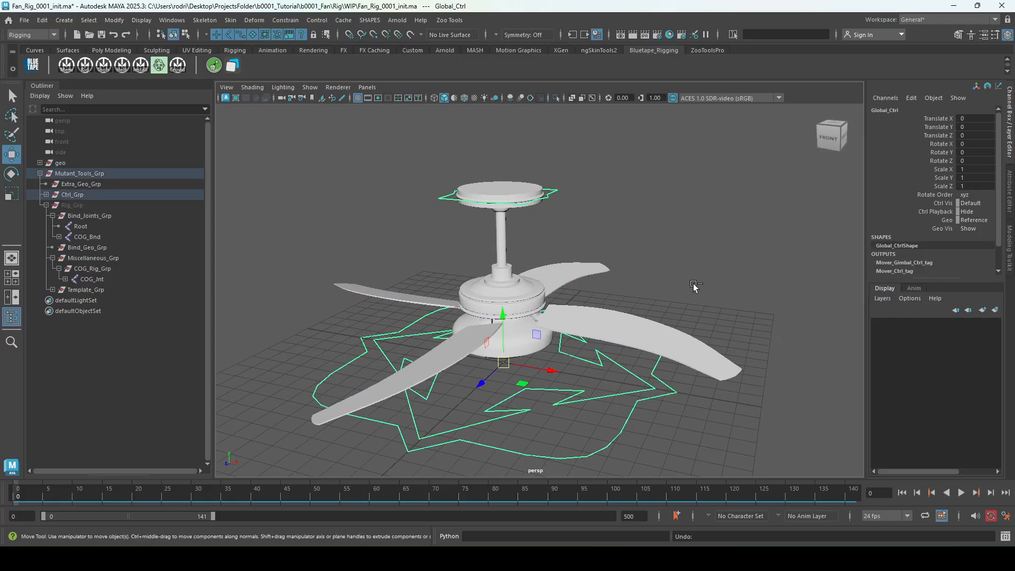
Select Ctrl_Grp above Global_Ctrl and bring the AutoRigger window back beside the fan.
key("Up")
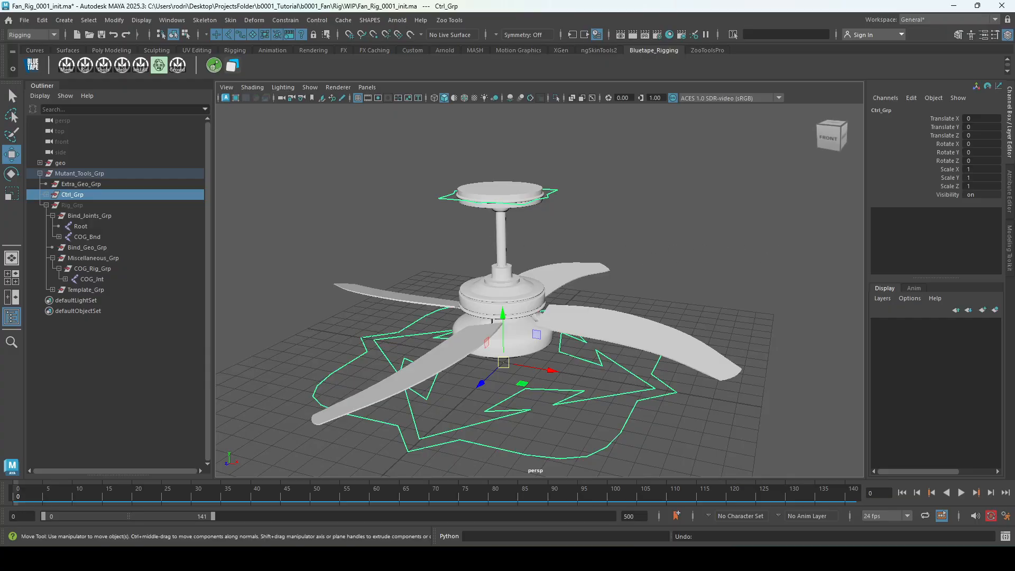
left_click_drag(1014, 154, 714, 110)
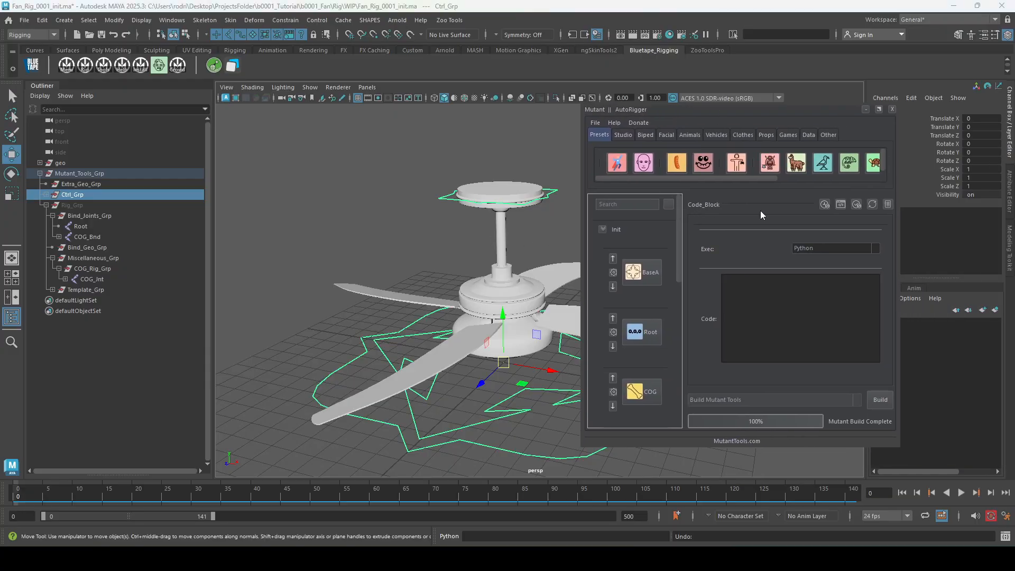
middle_click_drag(485, 324, 404, 309, "alt")
left_click_drag(404, 309, 401, 303, "alt")
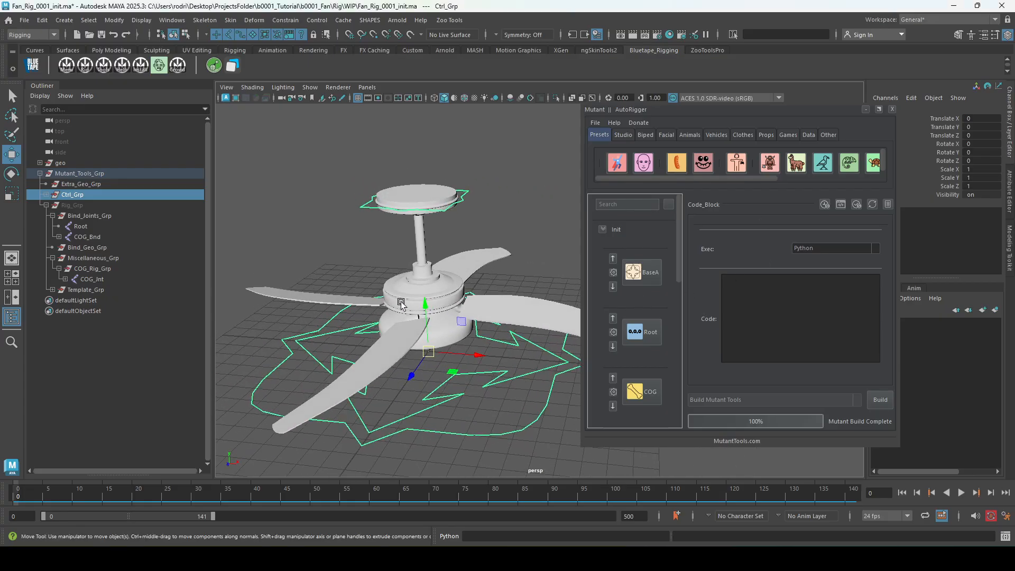